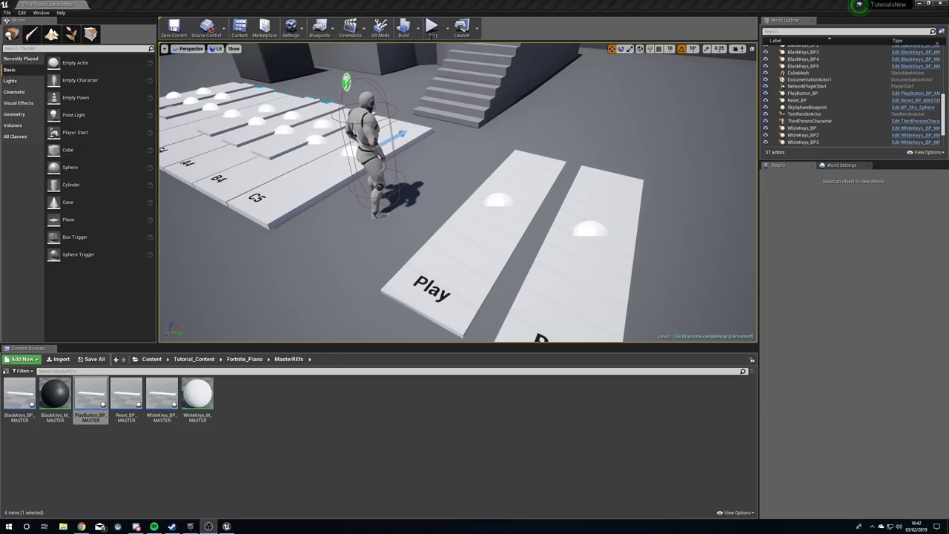
Step: Play the level in the editor and run the character along the front of the piano keys
left_click(433, 34)
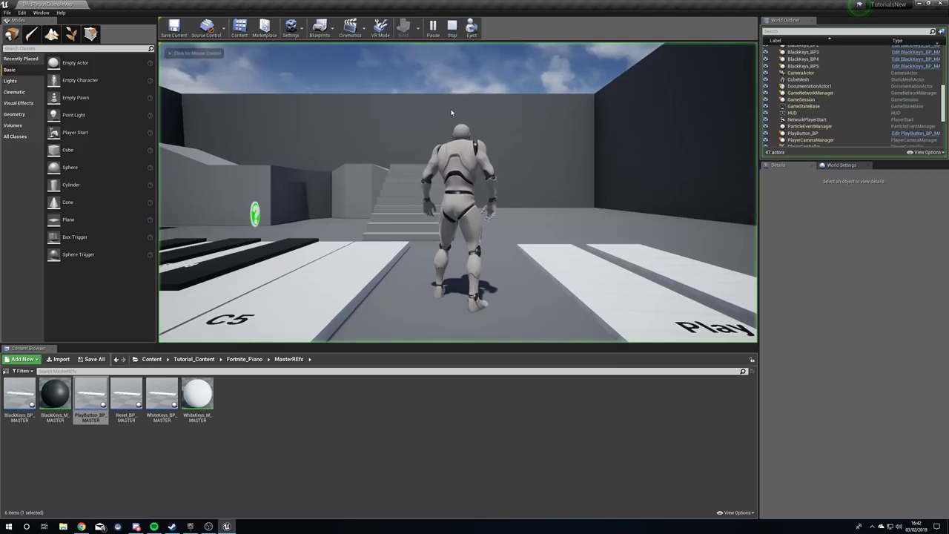
key("a")
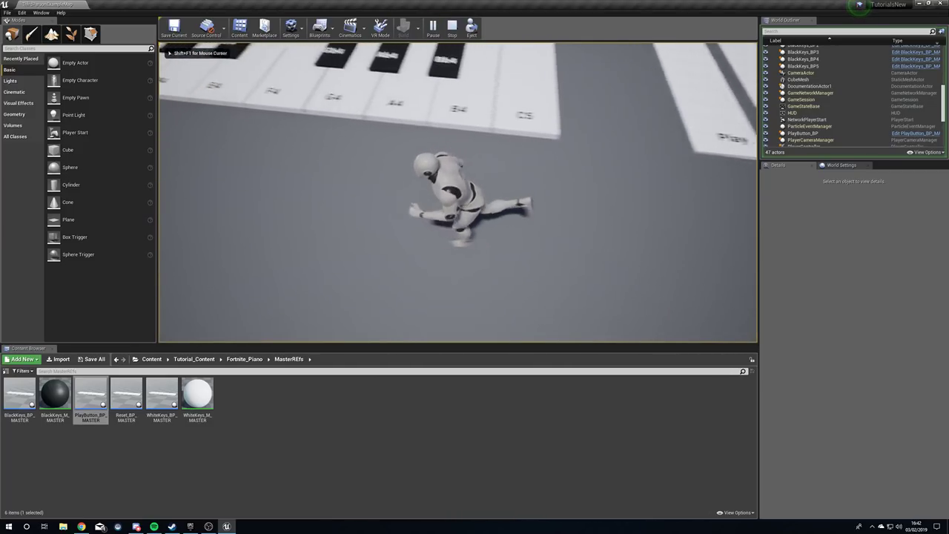
key("d")
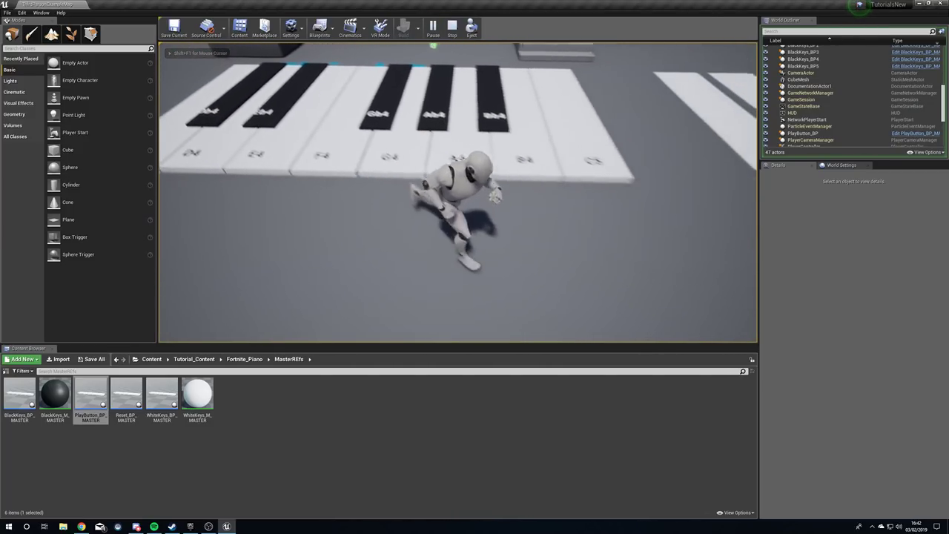
key("a")
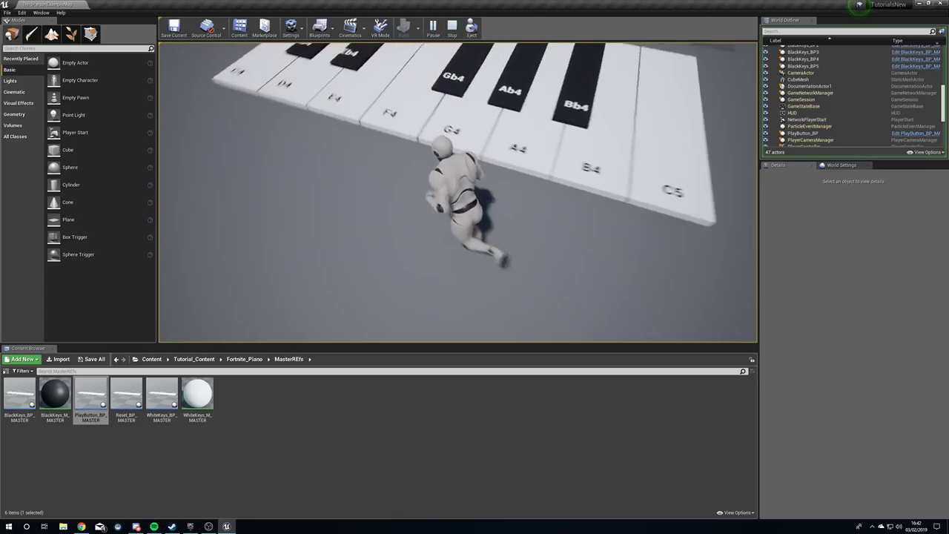
key("d")
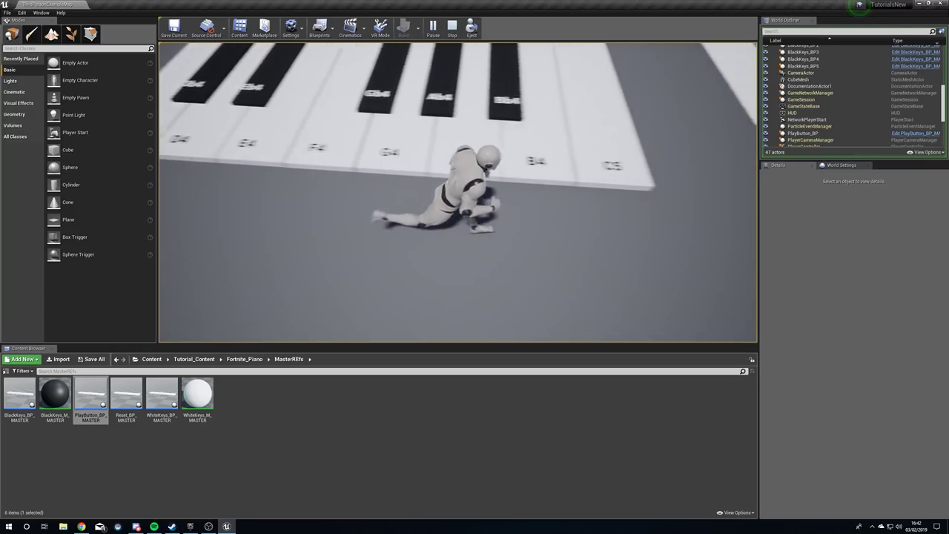
key("w")
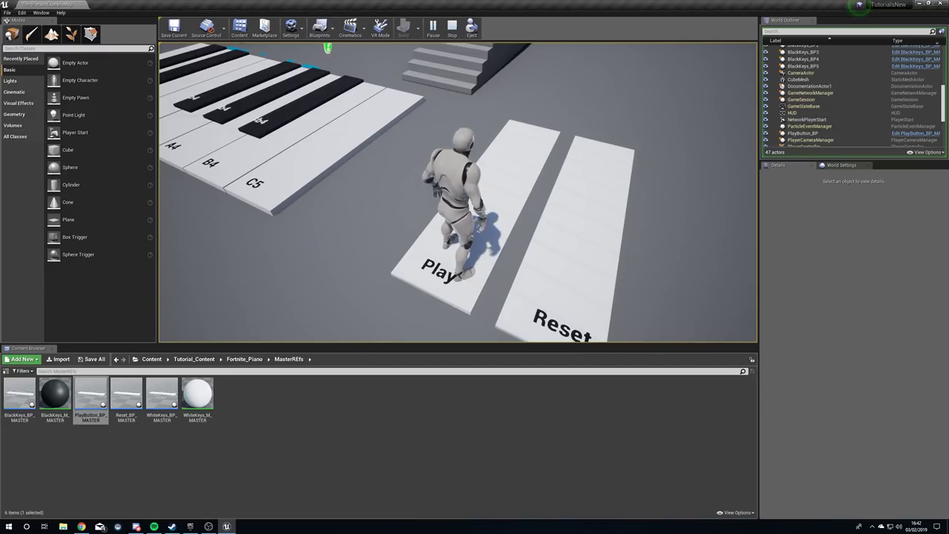
Step: Run and jump the character around the Play and Reset tiles beside the piano
key("w")
key("a")
key("s")
key("w")
key("space")
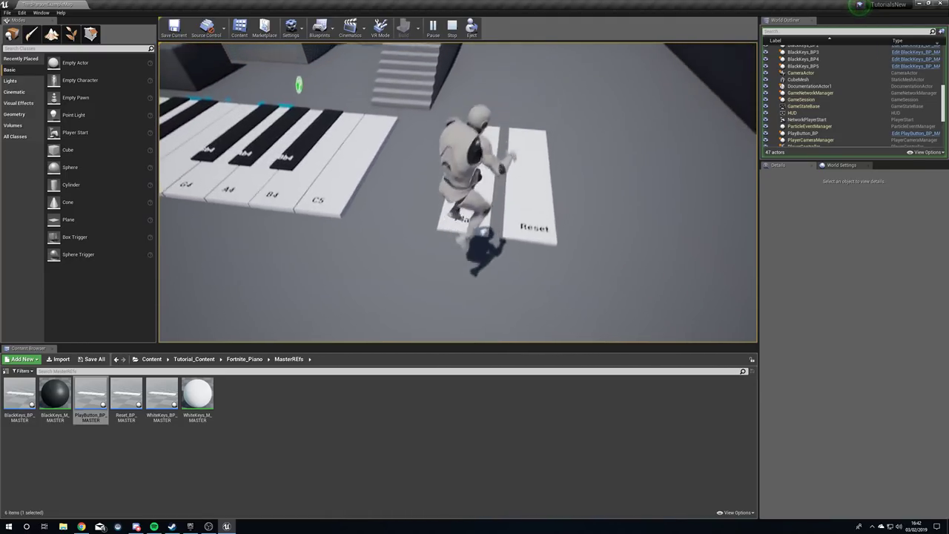
key("d")
key("s")
key("a")
key("w")
key("d")
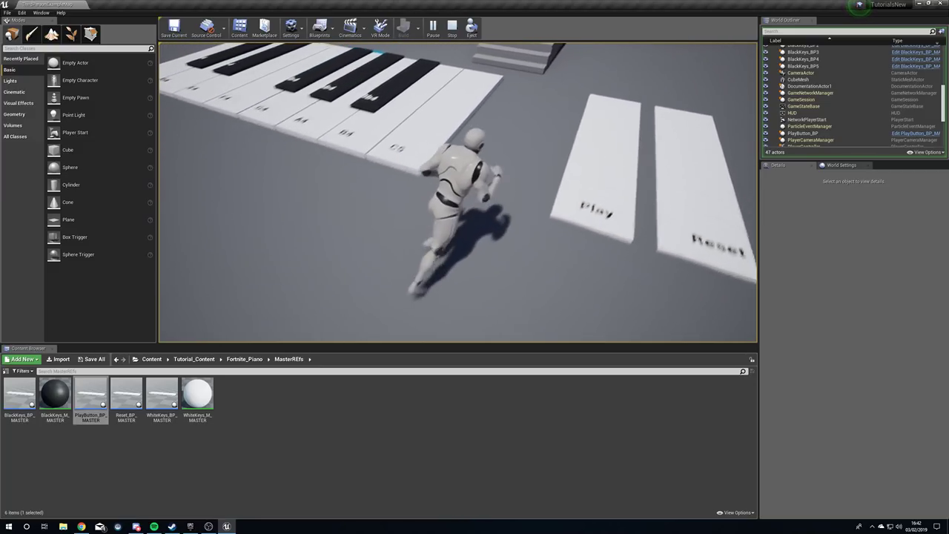
Step: Jump the character across the piano, including the F4 key, to test how the keys respond
key("s")
key("a")
key("w")
key("space")
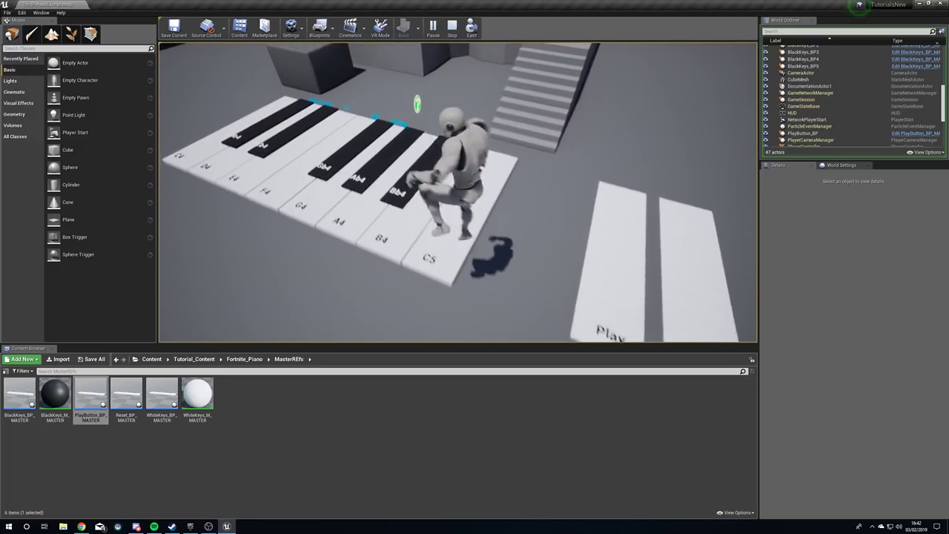
key("s")
key("a")
key("space")
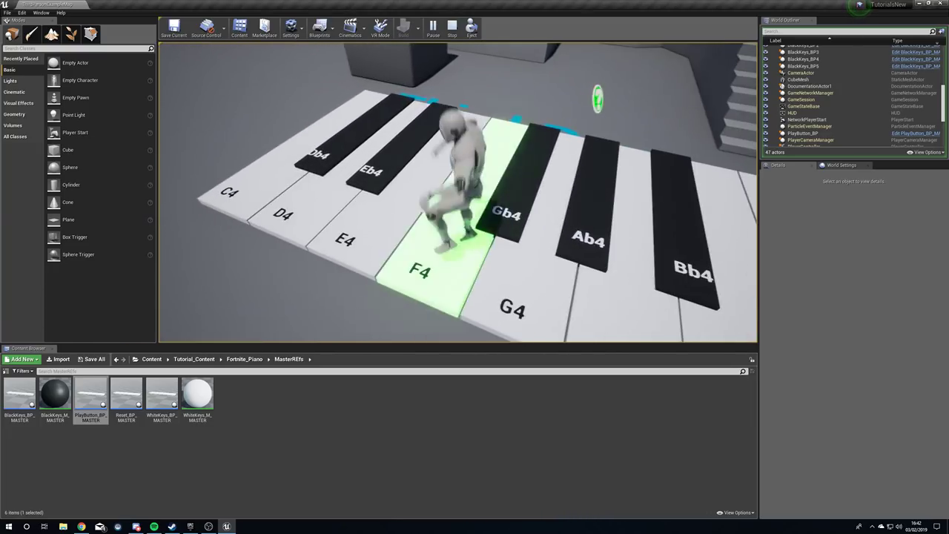
key("space")
key("d")
key("w")
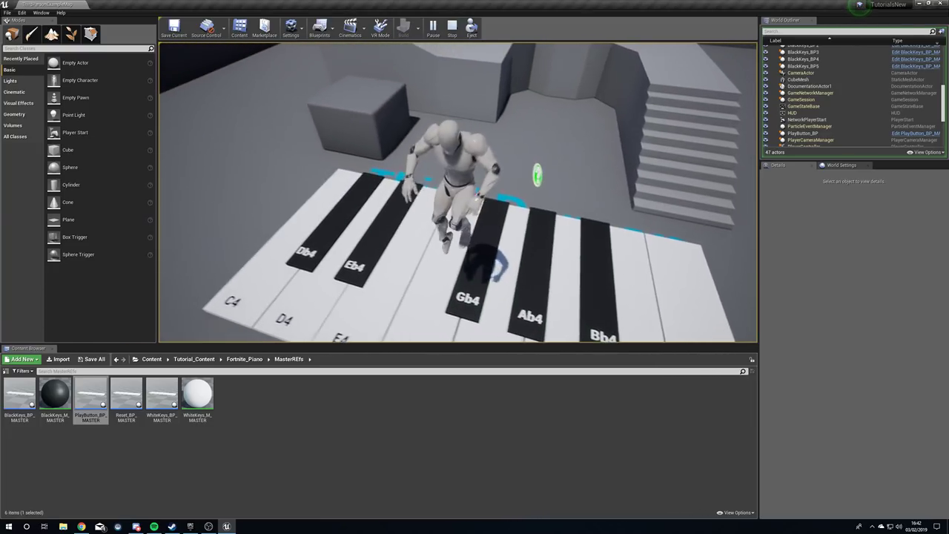
key("w")
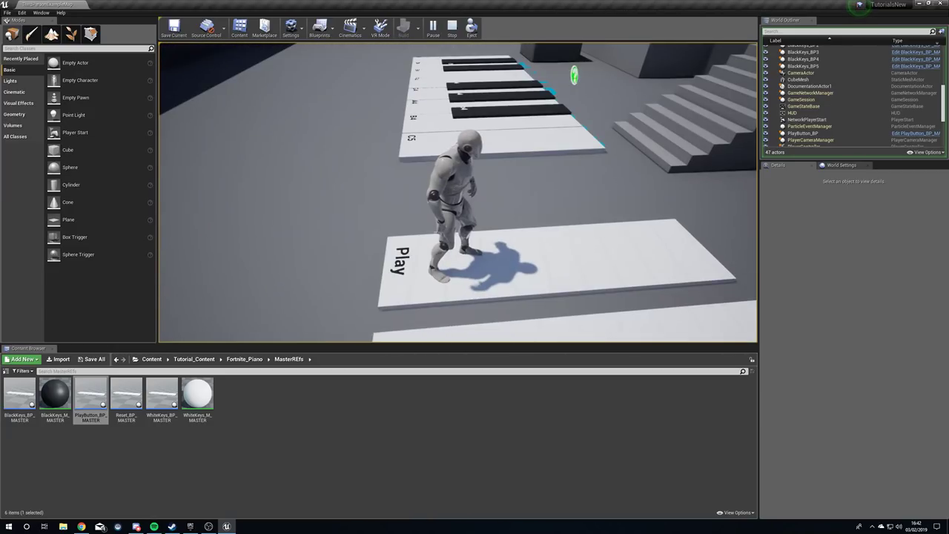
Step: Return the character to the piano and jump over the Gb4 and Bb4 black keys
key("s")
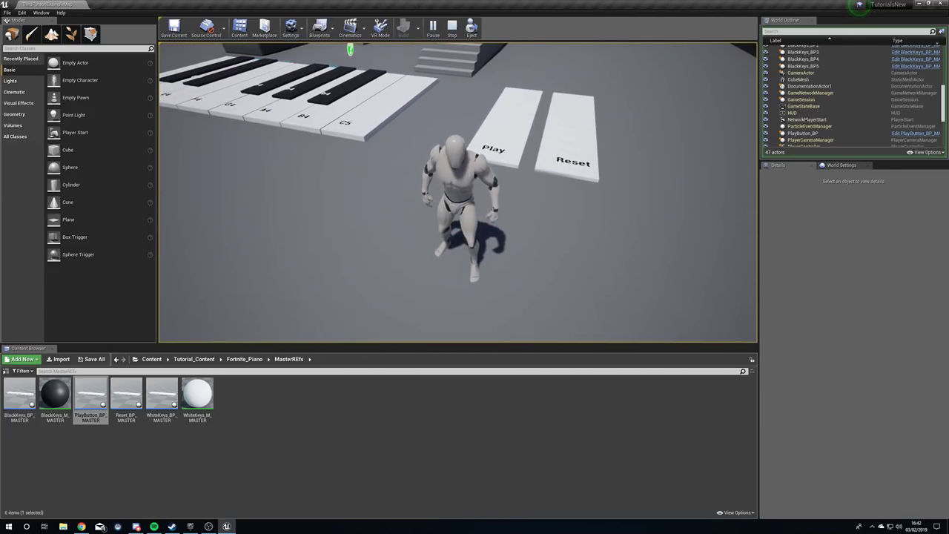
key("w")
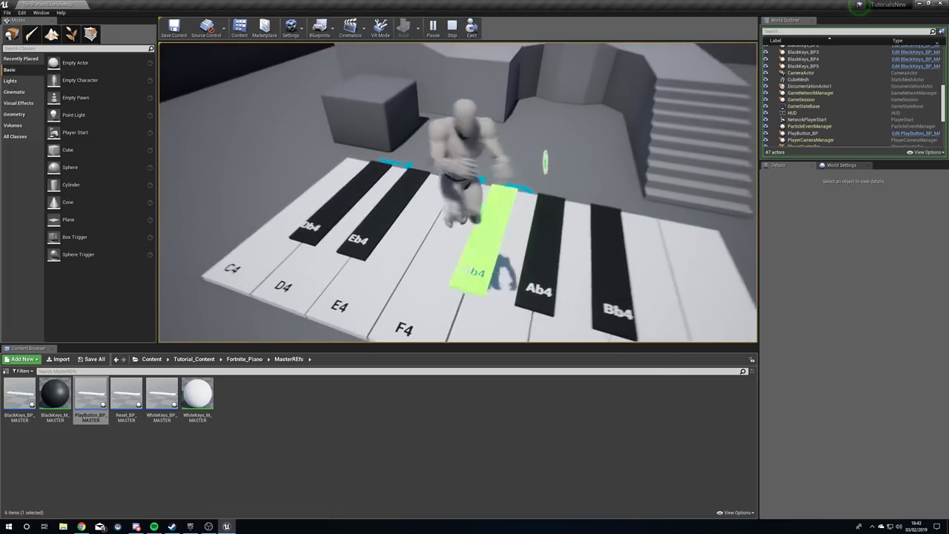
key("d")
key("space")
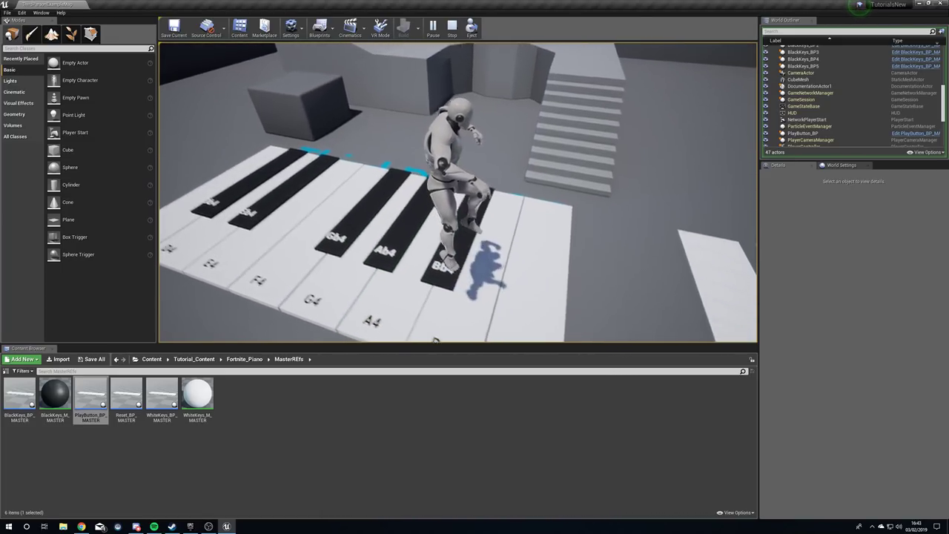
key("d")
key("space")
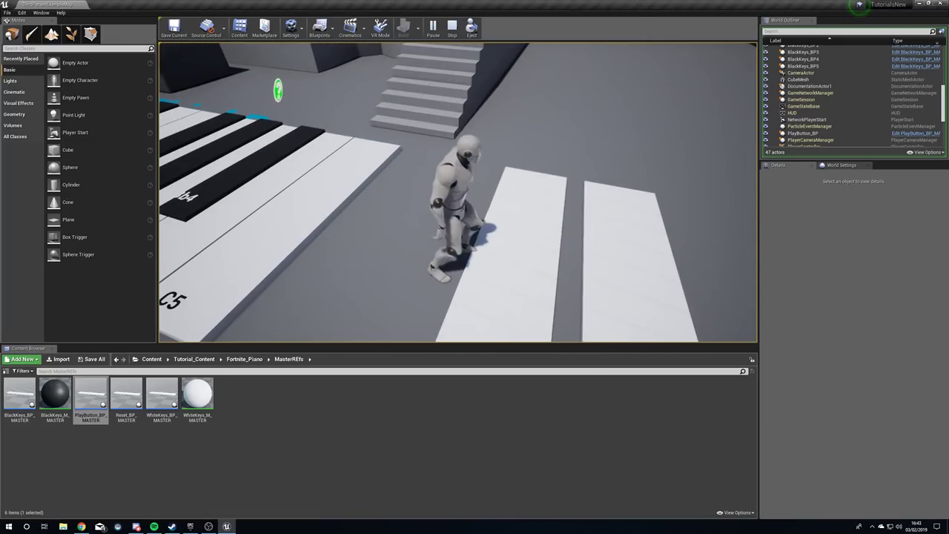
Step: Move the character over the Play and Reset tiles, then end the play session
key("w")
key("s")
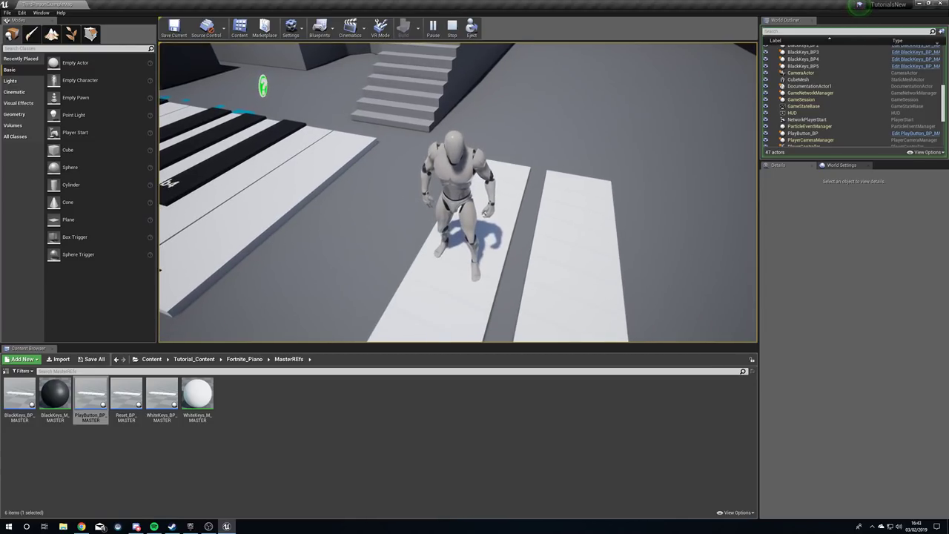
key("s")
key("d")
key("w")
key("space")
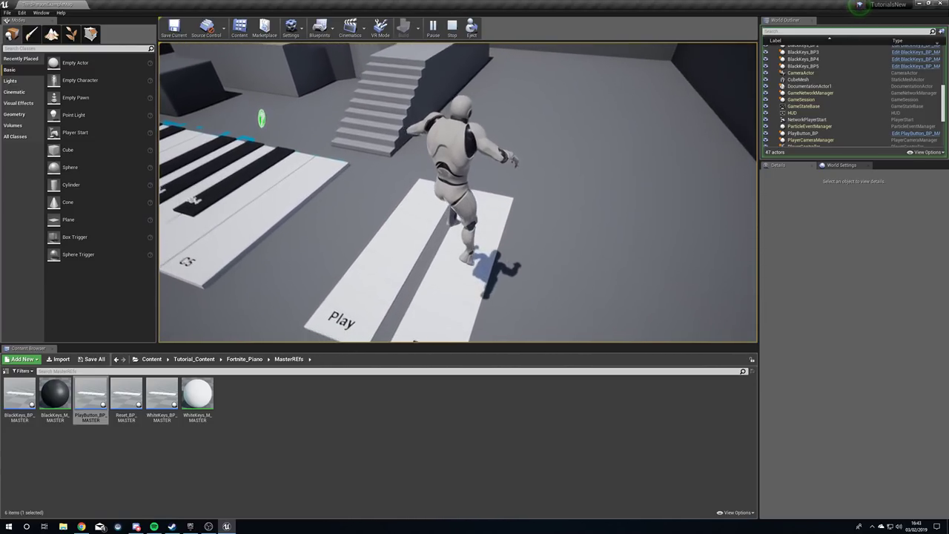
key("s")
key("a")
key("w")
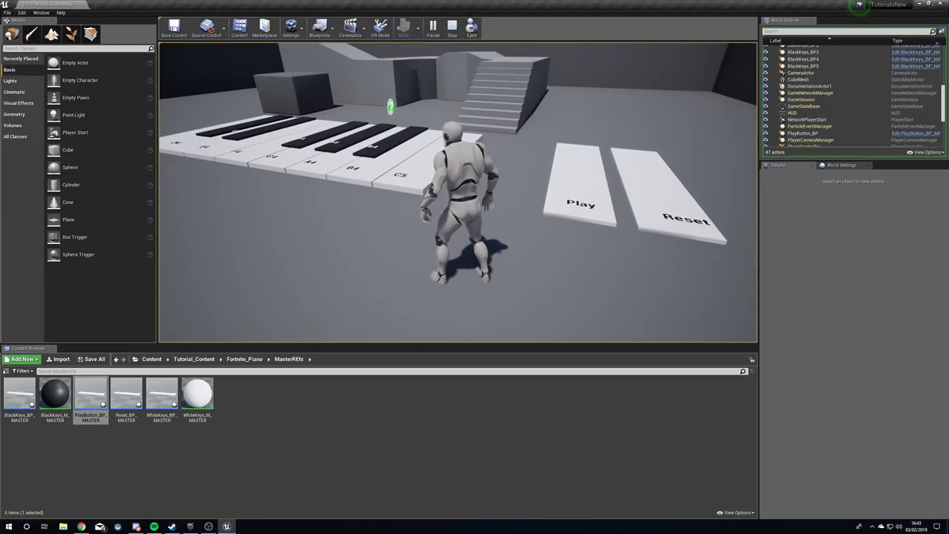
key("Escape")
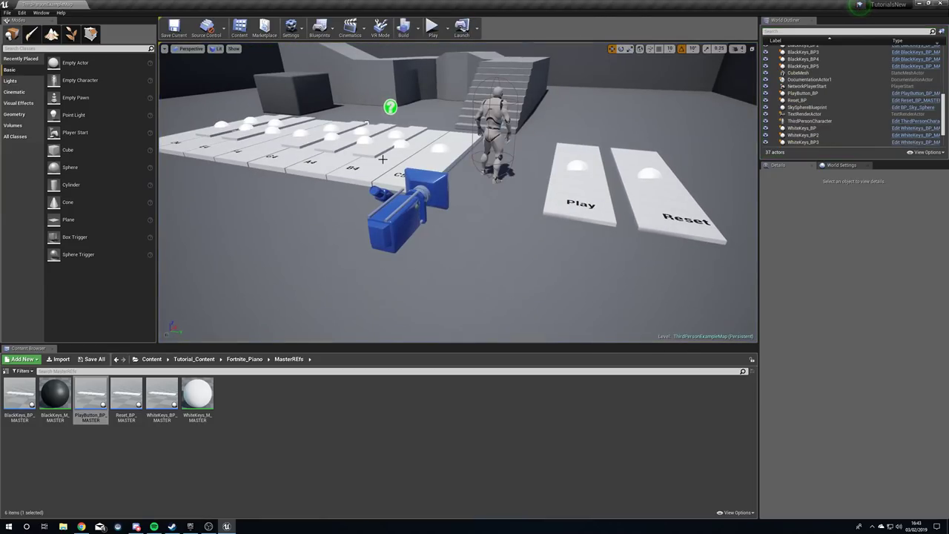
Step: Review the note sound assets in the PianoKeys folder and return to the Fortnite_Piano folder
left_click(256, 360)
left_click(64, 406)
double_click(64, 406)
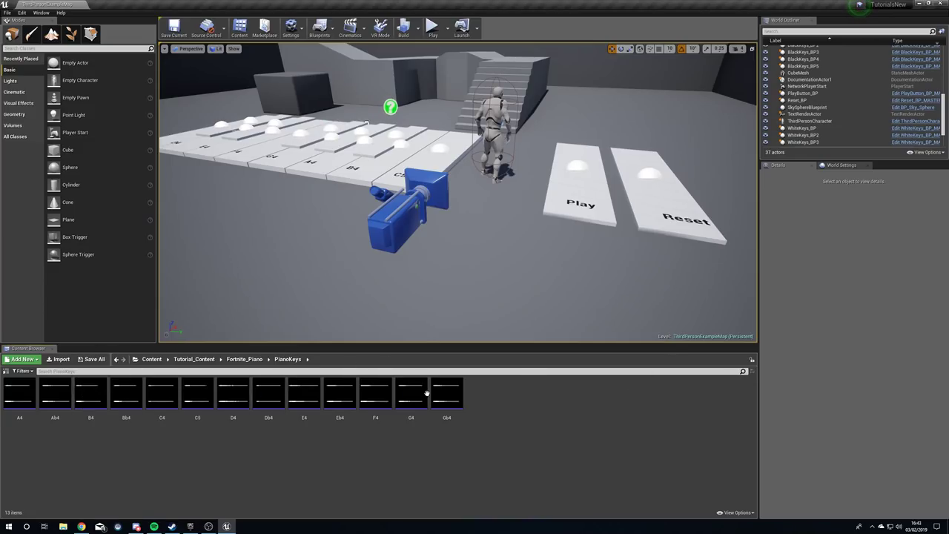
left_click(246, 359)
Step: Delete the Play tile, the Reset tile and all white and black piano keys from the level, accepting broken references for all
left_click(580, 183)
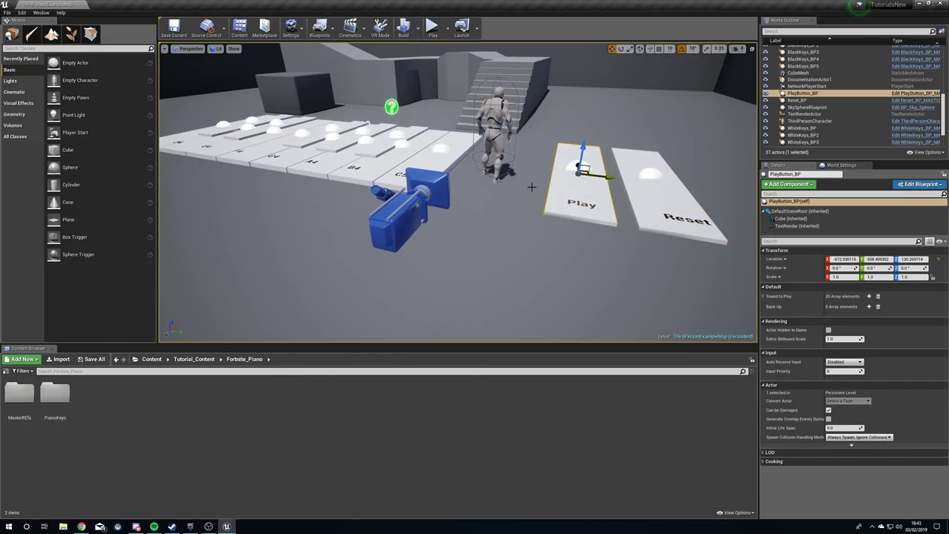
left_click(649, 198, "ctrl")
left_click(438, 165, "ctrl")
left_click(409, 151, "ctrl")
left_click(389, 146, "ctrl")
left_click(344, 153, "ctrl")
left_click(331, 149, "ctrl")
left_click(300, 147, "ctrl")
left_click(287, 144, "ctrl")
left_click(258, 148, "ctrl")
left_click(251, 141, "ctrl")
left_click(231, 139, "ctrl")
left_click(213, 138, "ctrl")
left_click(182, 136, "ctrl")
left_click(172, 136, "ctrl")
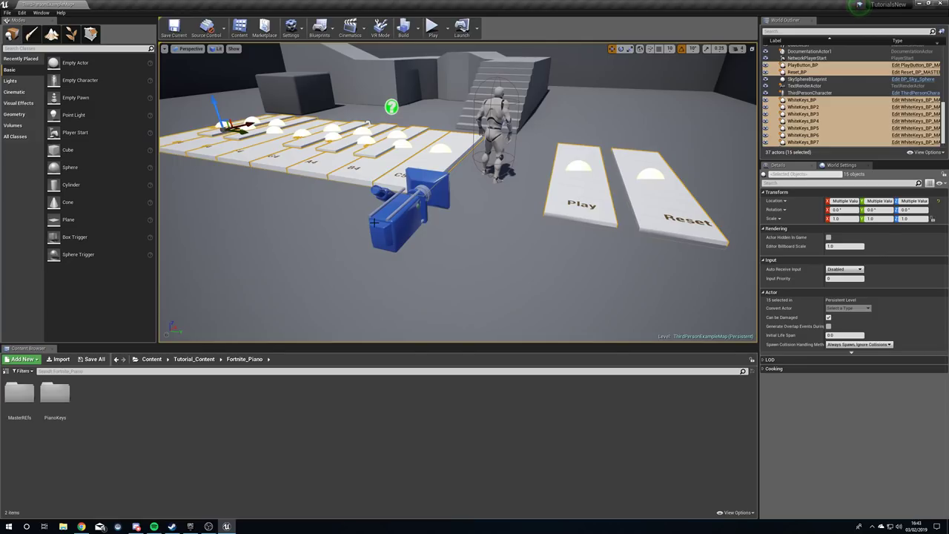
key("Delete")
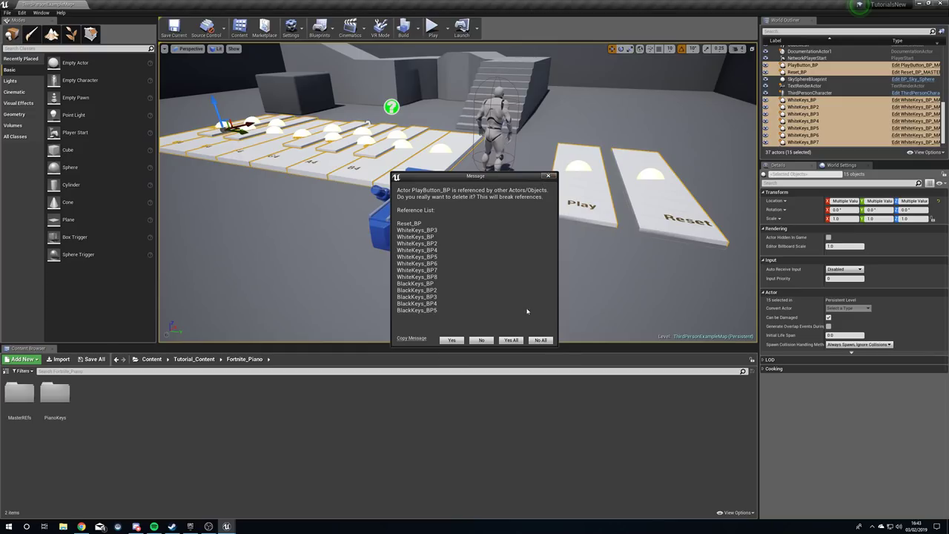
left_click(510, 341)
Step: Create an Actor Blueprint named WhiteKey_BP in the Fortnite_Piano folder
mouse_move(555, 255)
right_mouse_down()
mouse_move(559, 217)
mouse_move(556, 288)
mouse_move(554, 254)
right_mouse_up()
key("s")
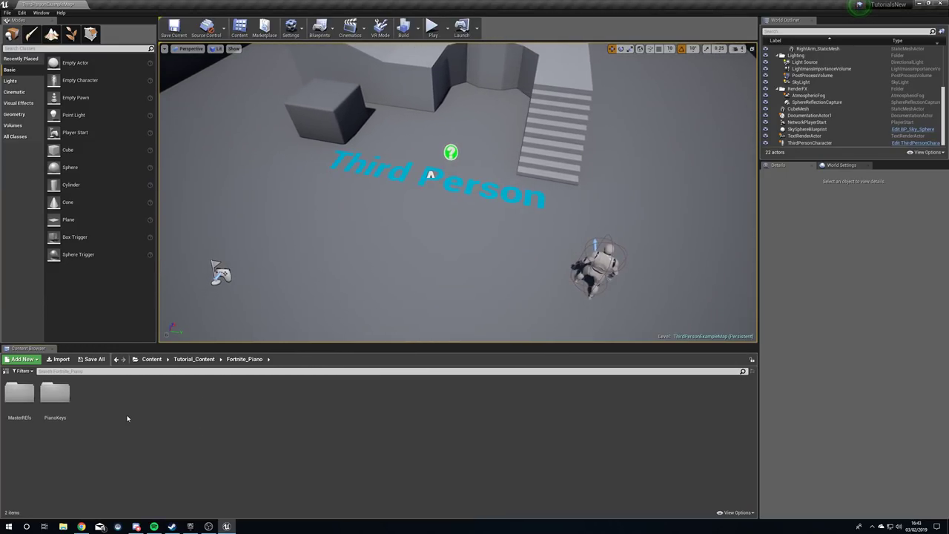
right_click(127, 418)
left_click(185, 262)
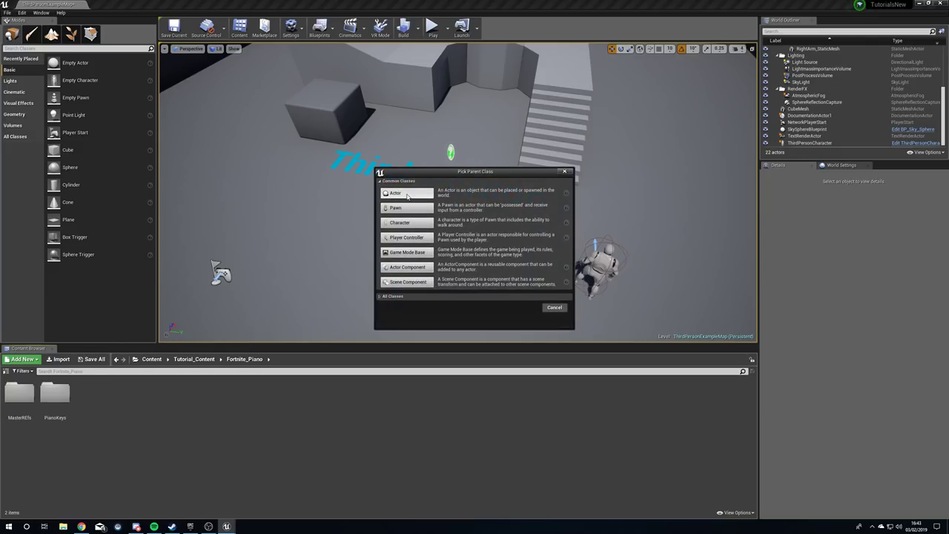
left_click(407, 195)
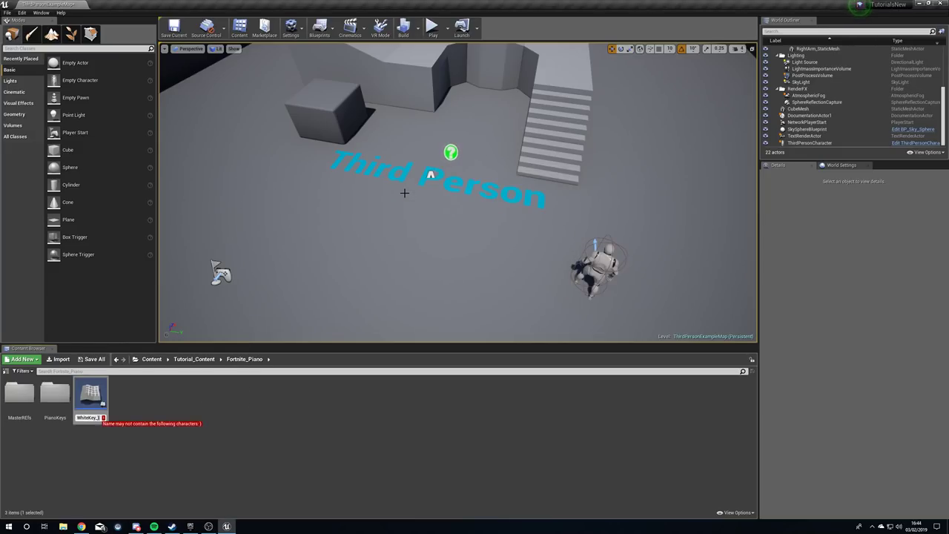
type("WhiteKey_BP")
key("Return")
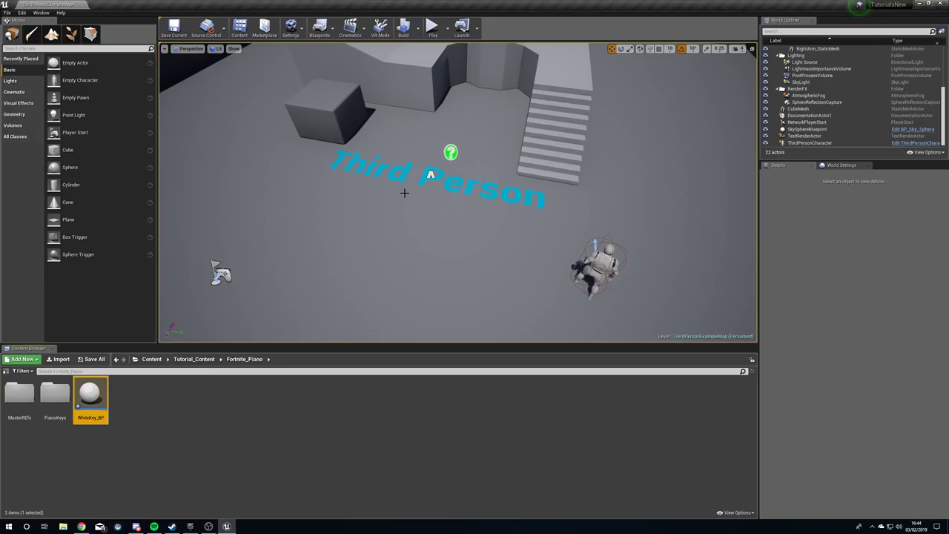
Step: Open WhiteKey_BP and add a Cube component to it
double_click(99, 398)
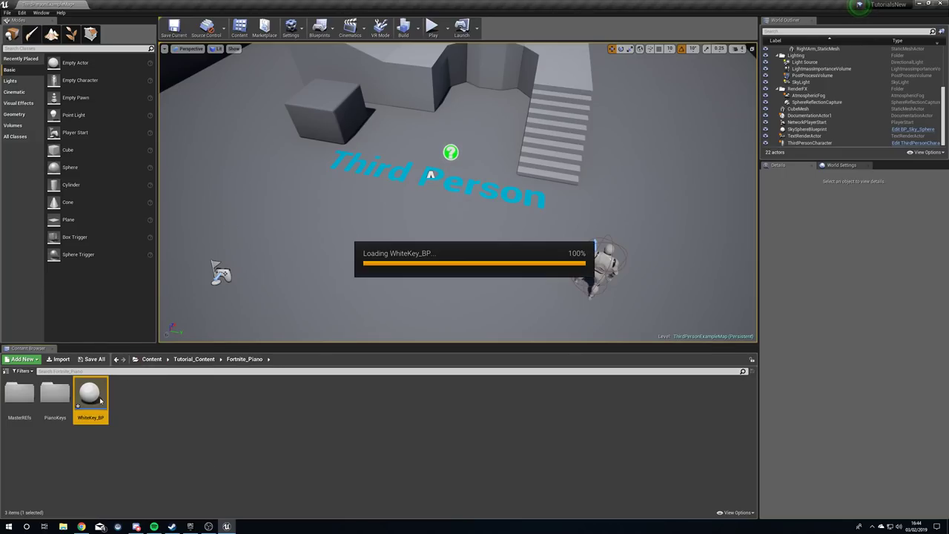
left_click_drag(639, 137, 648, 129)
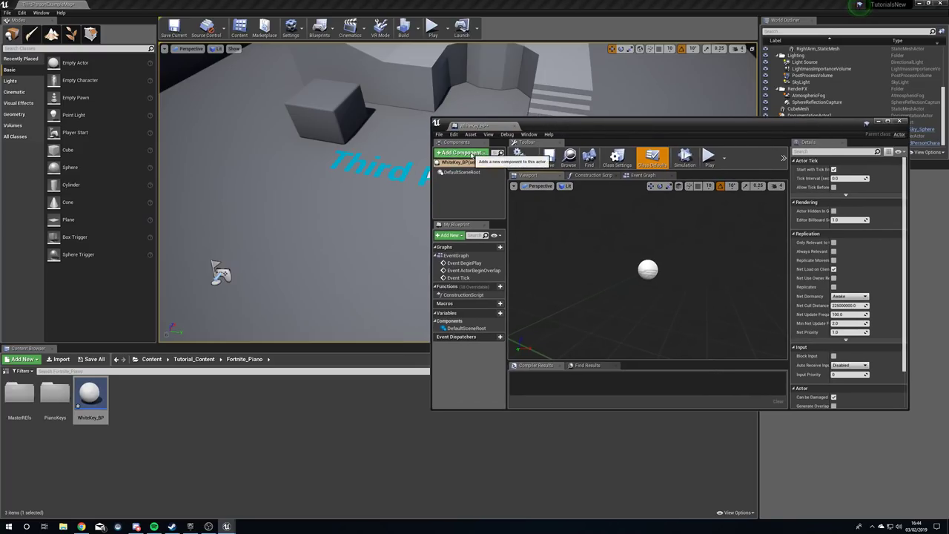
left_click(461, 152)
type("cube")
key("Return")
Step: Place a WhiteKey_BP actor in the level and move it next to the third-person character
left_click_drag(91, 397, 343, 197)
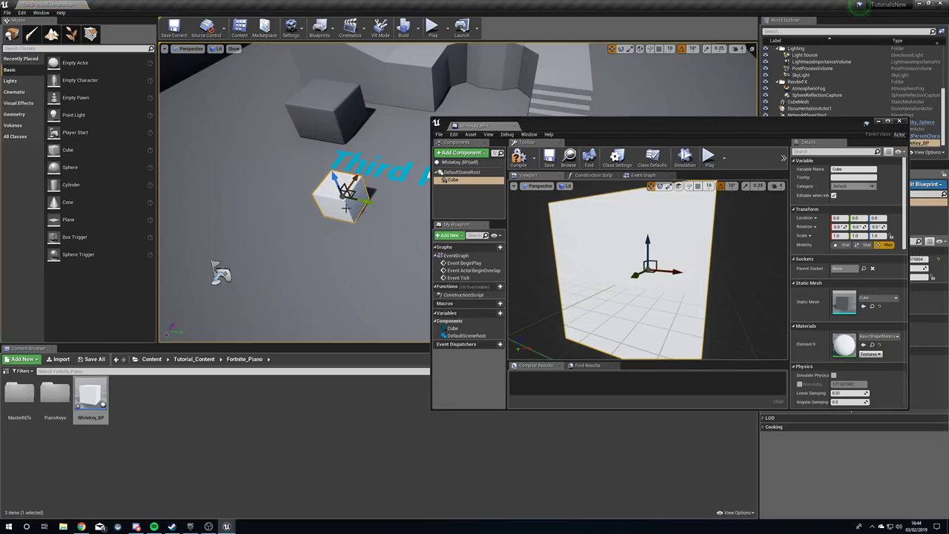
left_click_drag(694, 119, 703, 274)
left_click_drag(368, 204, 580, 244)
right_click_drag(580, 243, 705, 243)
left_click_drag(726, 282, 729, 170)
Step: Scale the cube component into a long flat piano key, about 3.89 in X, 1.21 in Y and 0.18 in Z
scroll(679, 338, "down", 6)
key("r")
right_click_drag(679, 338, 694, 359)
left_click_drag(649, 331, 697, 332)
left_click_drag(614, 354, 613, 360)
left_click_drag(618, 307, 620, 324)
right_click_drag(279, 236, 356, 259)
right_click_drag(297, 179, 306, 200)
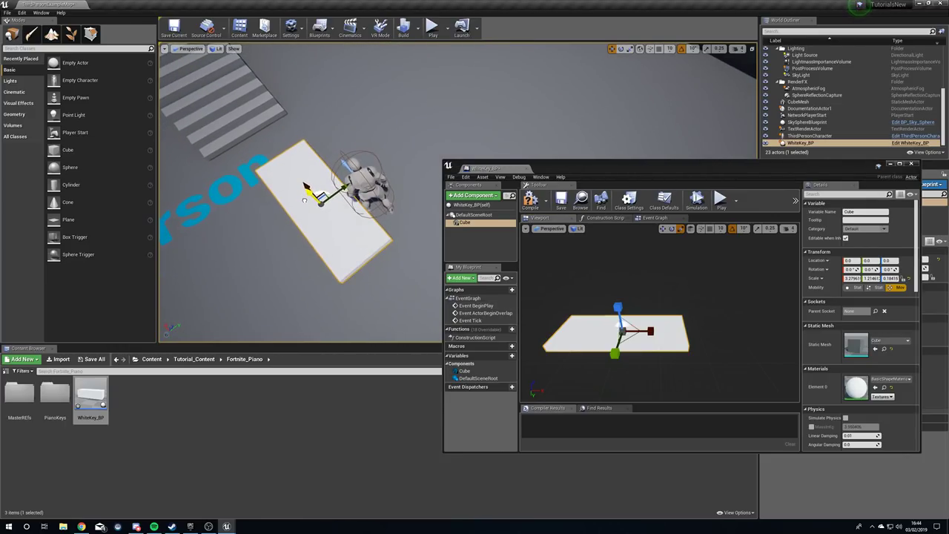
left_click_drag(652, 331, 664, 331)
right_click_drag(240, 208, 281, 221)
Step: Rename the cube component of WhiteKey_BP to Key_Mesh
left_click(540, 219)
left_click(869, 212)
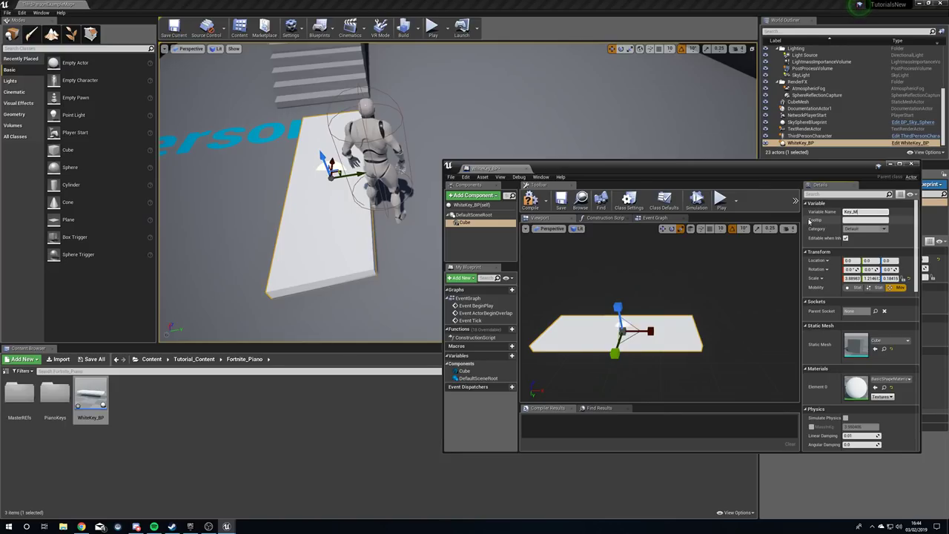
key("Return")
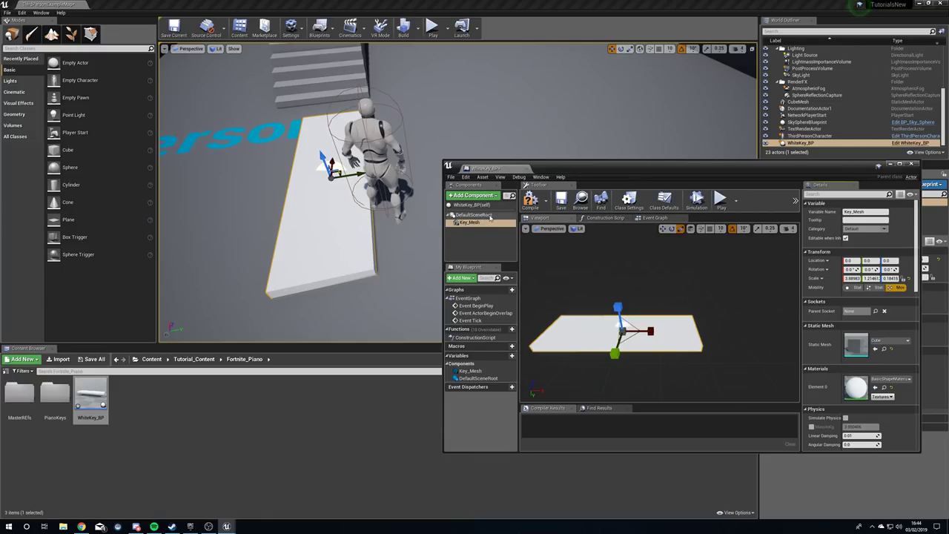
Step: Add a Text Render component to WhiteKey_BP under the DefaultSceneRoot
left_click(488, 215)
left_click(495, 196)
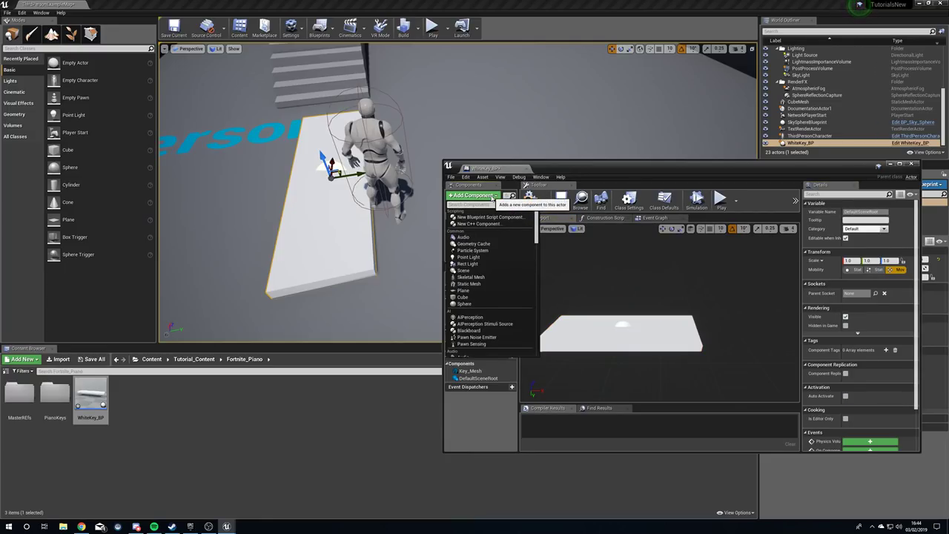
type("text")
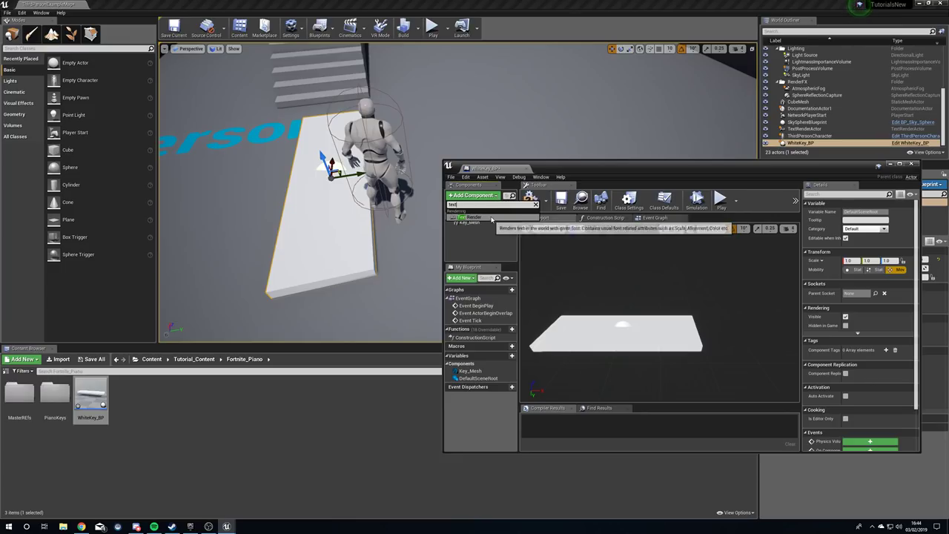
left_click(489, 216)
Step: Rotate the text to 90° in Y and -180° in Z so it lies flat, and place it at one end of the key
right_click_drag(615, 345, 707, 363)
key("e")
left_click_drag(656, 350, 569, 346)
key("w")
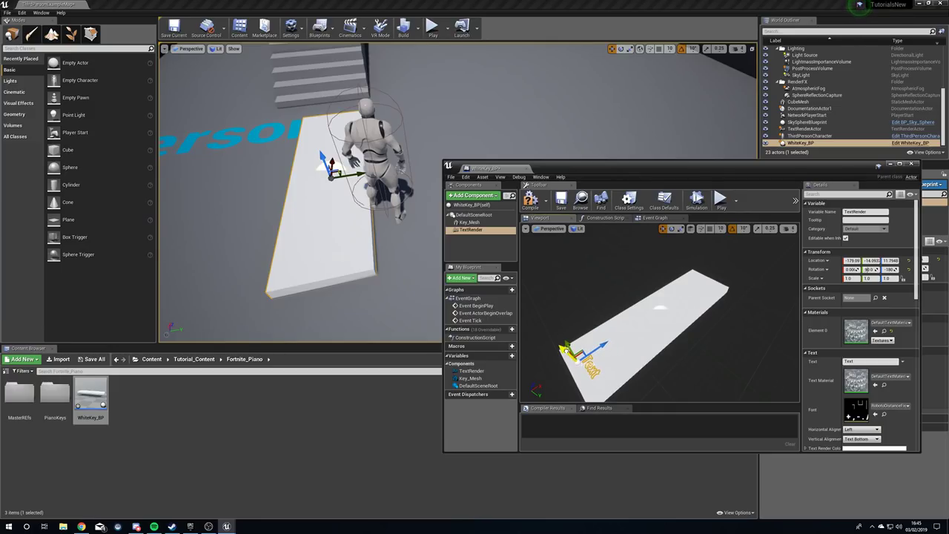
Step: Set the Text Render Color to black and nudge the text slightly along the end of the key
scroll(867, 371, "down", 3)
left_click(876, 378)
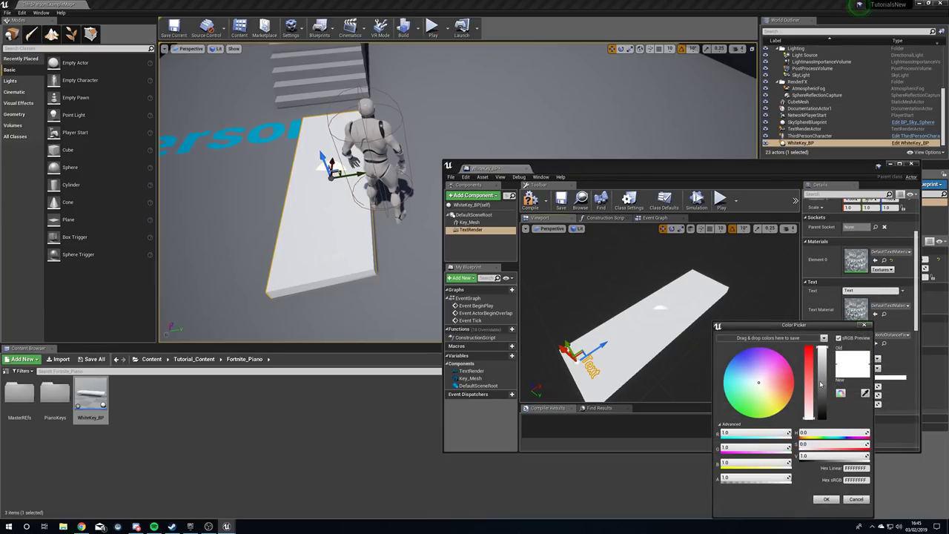
left_click_drag(821, 383, 828, 481)
left_click(825, 500)
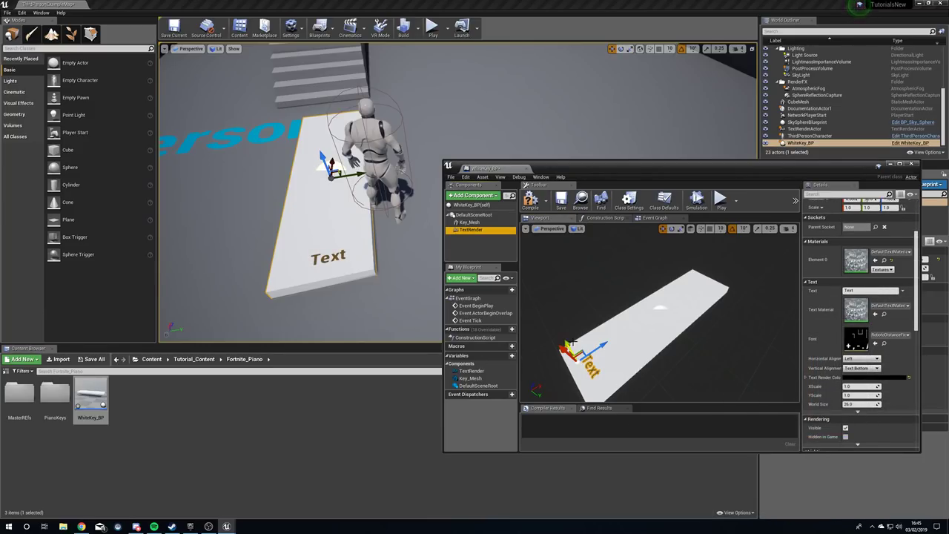
left_click_drag(569, 346, 568, 349)
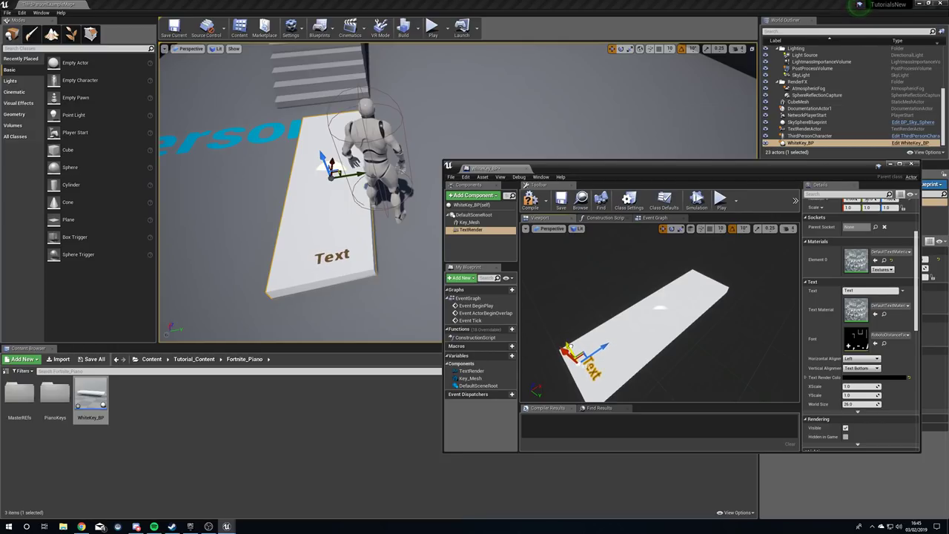
Step: Compile the Blueprint and inspect the text on the placed key in the level from closer up
left_click(531, 200)
key("w")
right_click_drag(319, 294, 341, 229)
key("s")
scroll(334, 287, "up", 4)
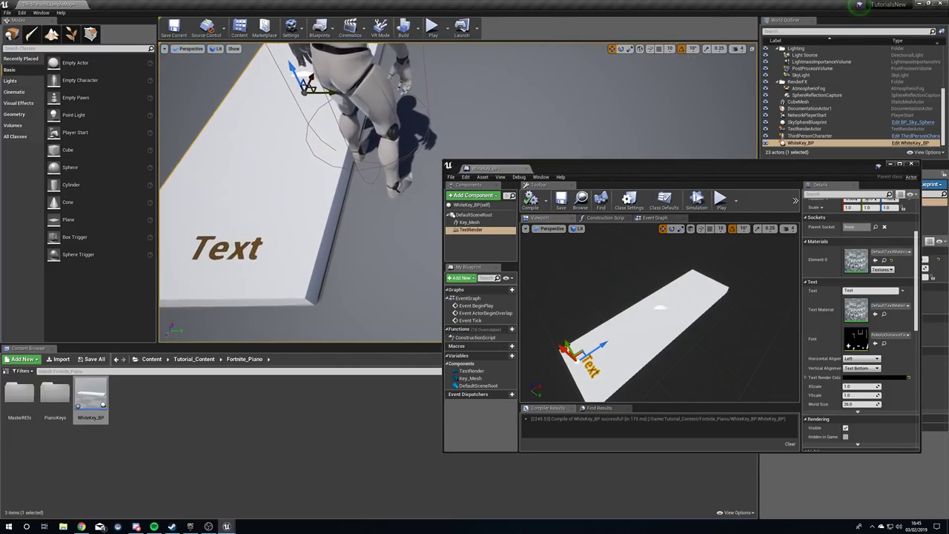
left_click(381, 288)
left_click(259, 264)
scroll(260, 265, "down", 4)
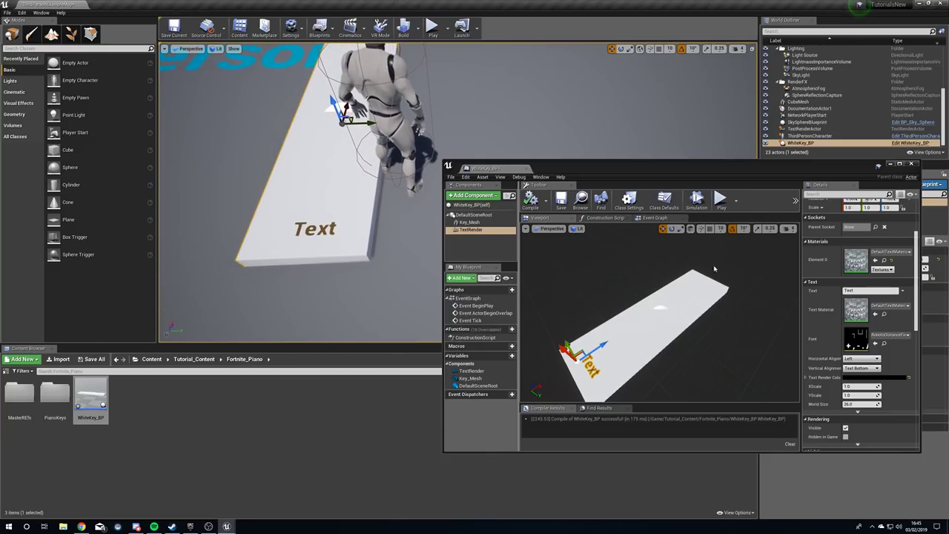
Step: Maximize the Blueprint editor and delete all default event nodes from the Event Graph
left_click_drag(710, 363, 709, 363)
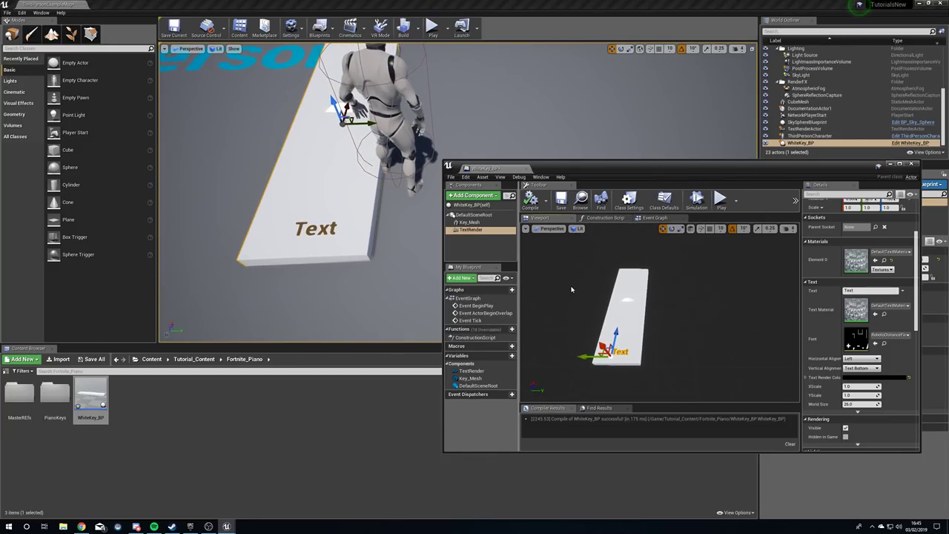
double_click(648, 168)
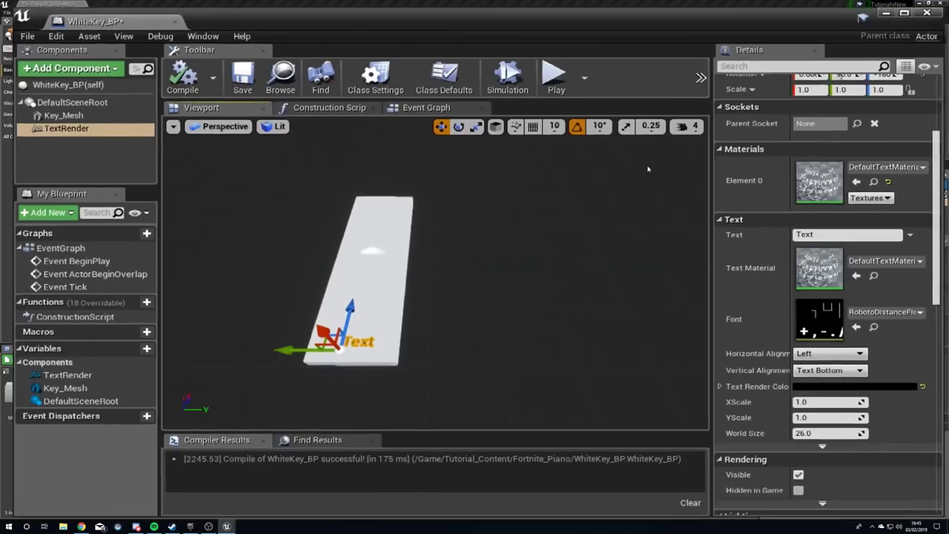
right_click_drag(648, 169, 648, 169)
left_click_drag(329, 95, 328, 96)
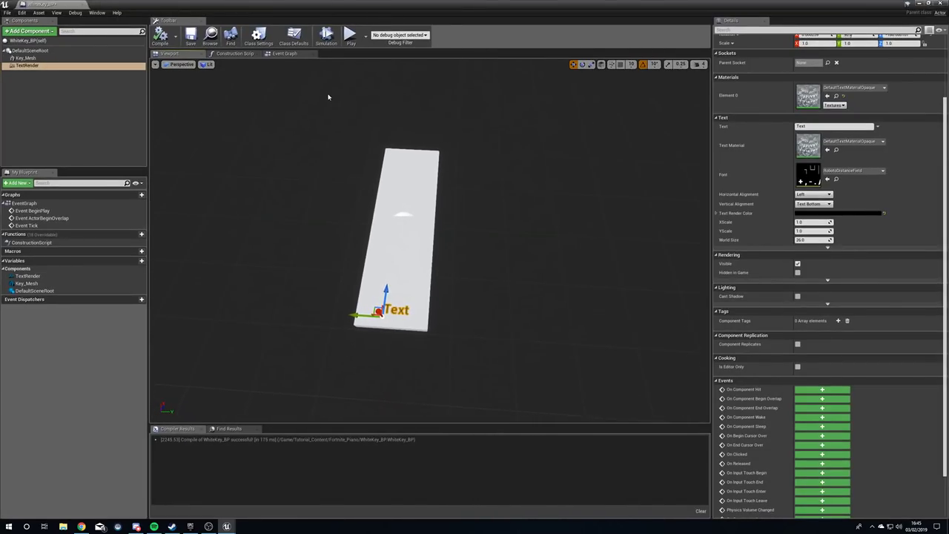
left_click(289, 54)
key("Delete")
left_click_drag(532, 324, 439, 176)
key("Delete")
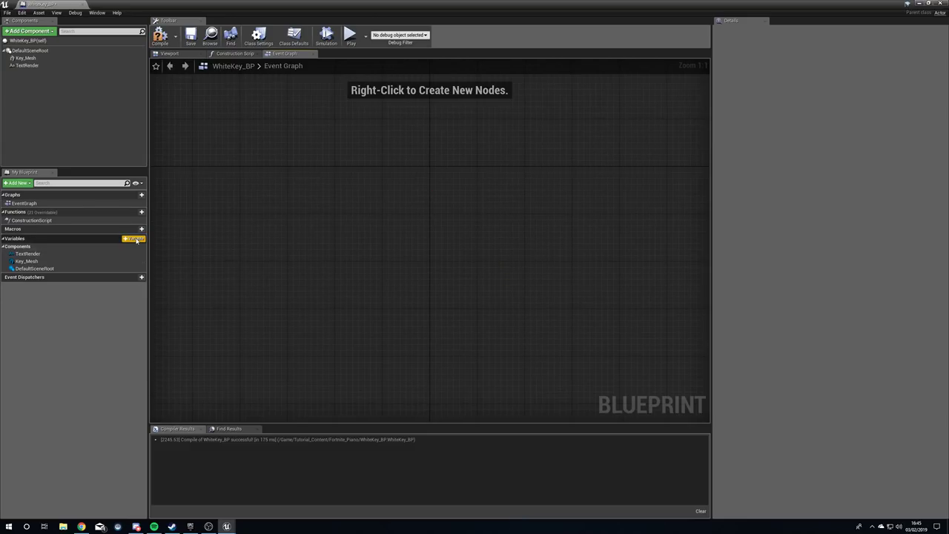
Step: Add an On Component Hit event for Key_Mesh to the Event Graph
right_click_drag(233, 270, 270, 308)
right_click(329, 242)
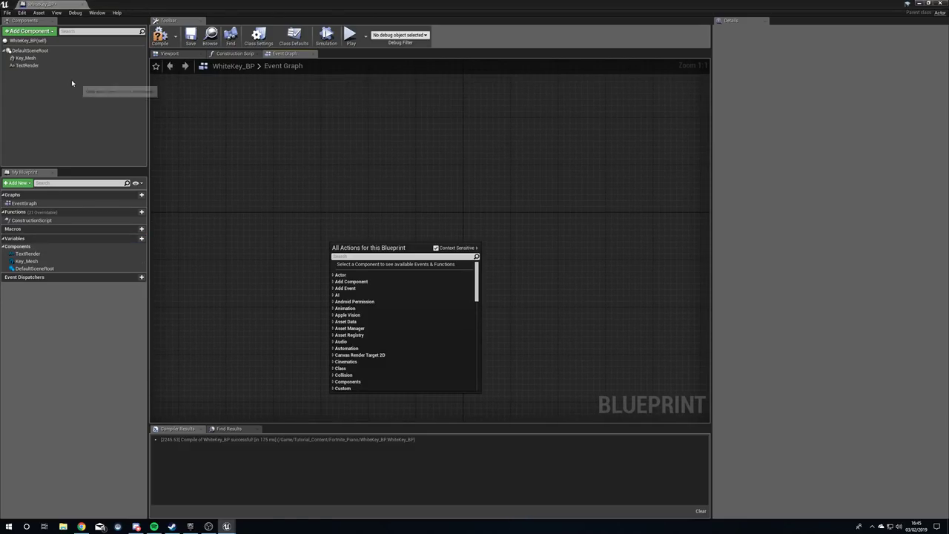
right_click(32, 57)
mouse_move(52, 69)
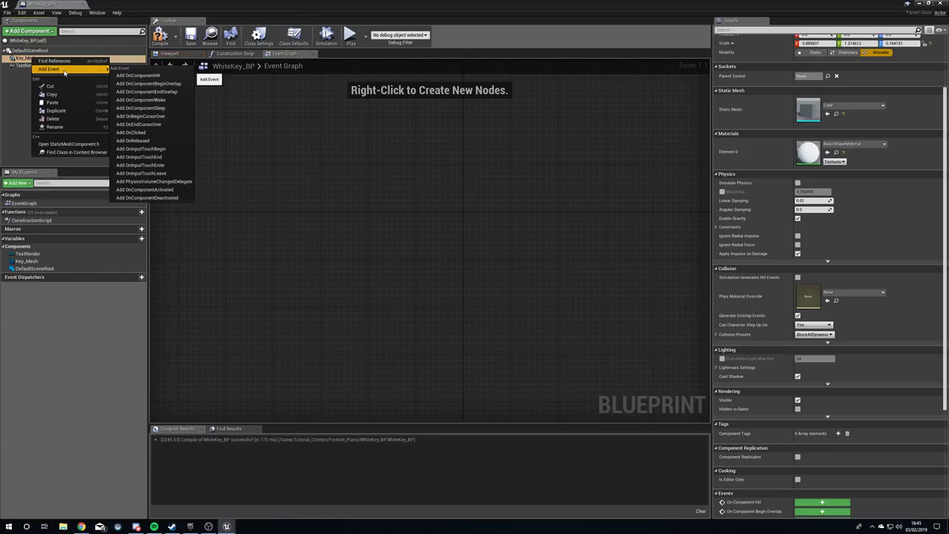
left_click(133, 76)
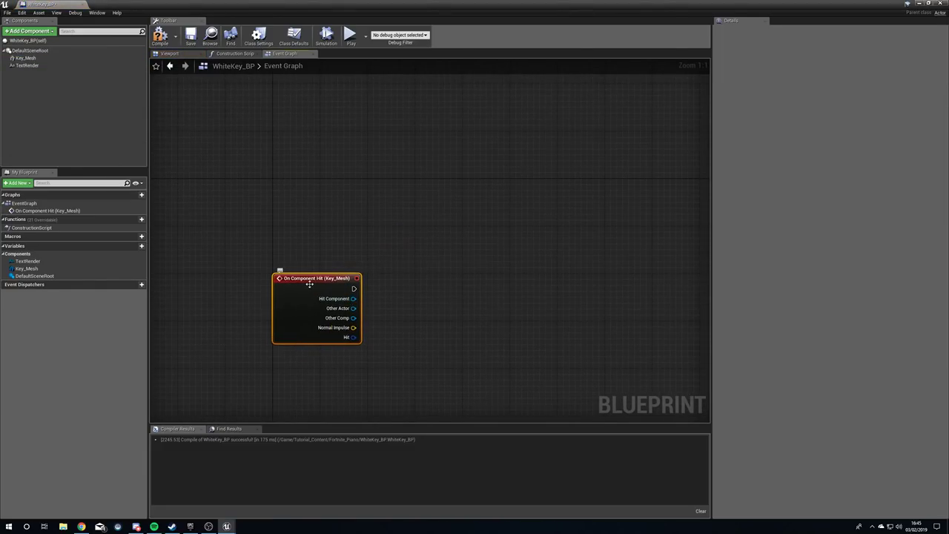
right_click_drag(321, 384, 323, 374)
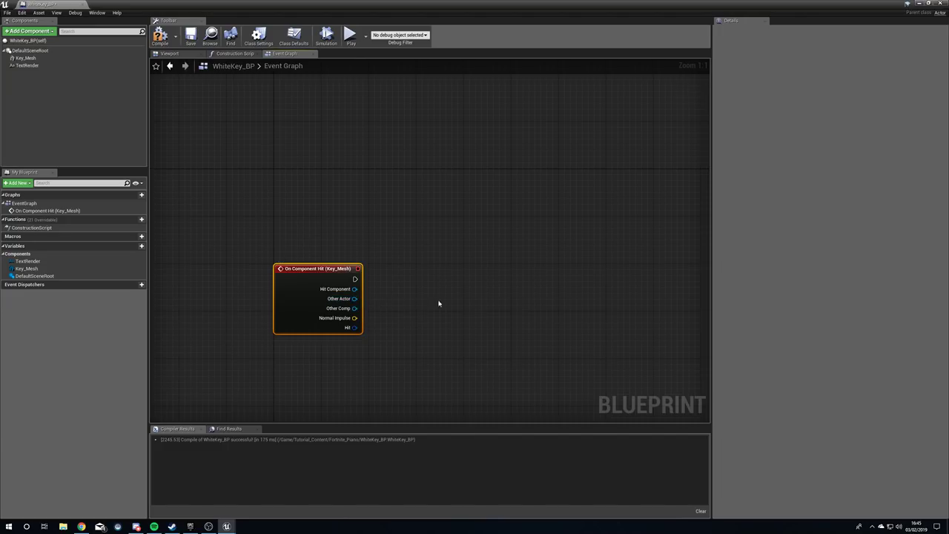
Step: Cast the hit event's Other Actor to ThirdPersonCharacter and align the cast node beside the event
left_click_drag(355, 298, 428, 291)
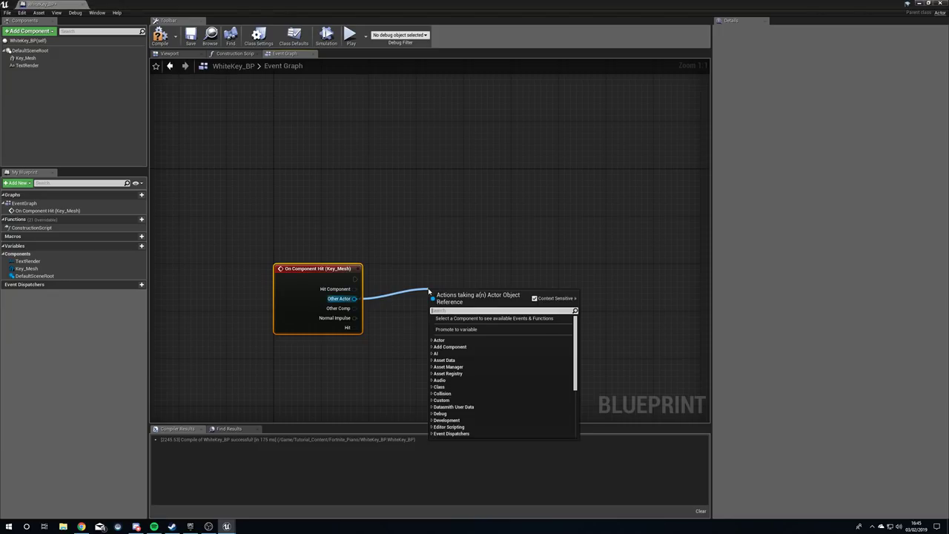
type("cast to thi")
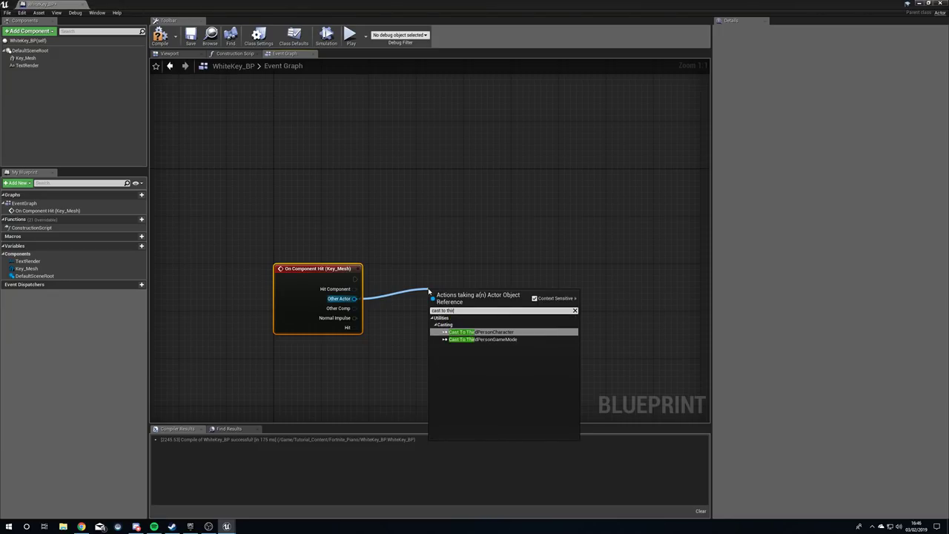
key("Return")
left_click_drag(449, 290, 445, 284)
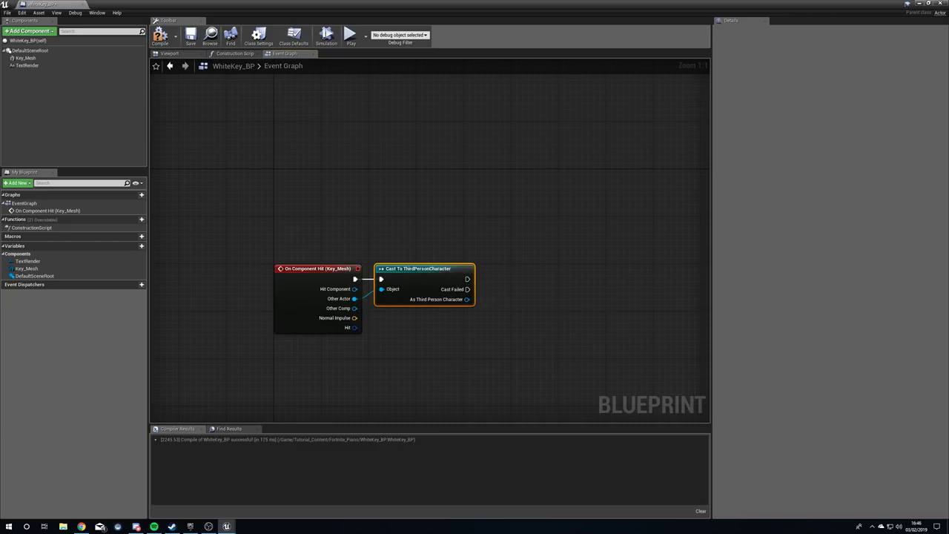
right_click_drag(304, 239, 273, 246)
left_click_drag(273, 245, 354, 292)
left_click(315, 238)
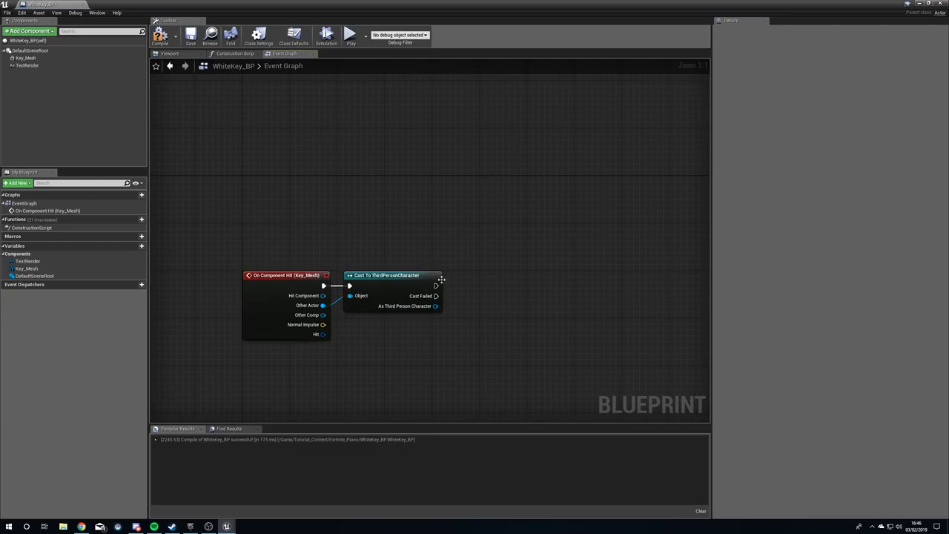
Step: Add a Play Sound 2D node after the successful cast and line it up with the other nodes
left_click_drag(436, 286, 541, 288)
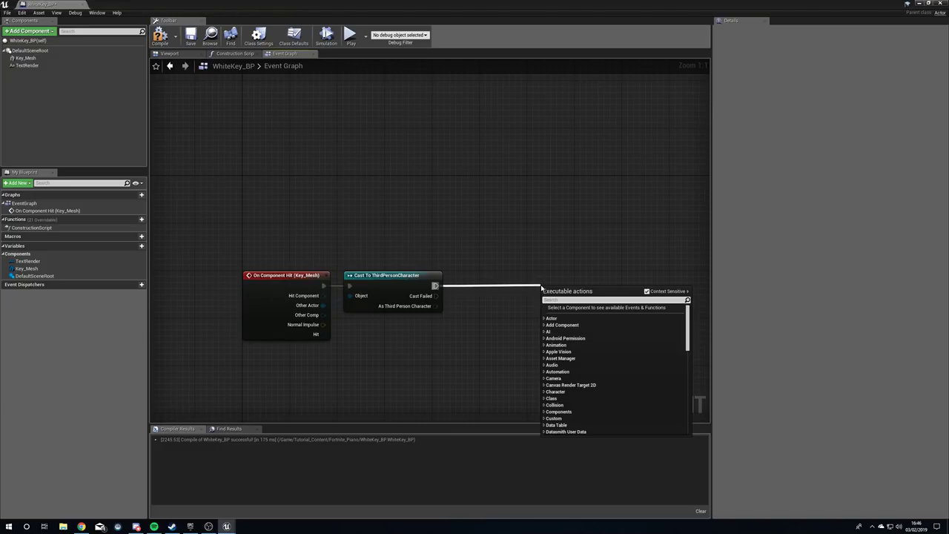
type("play soudn")
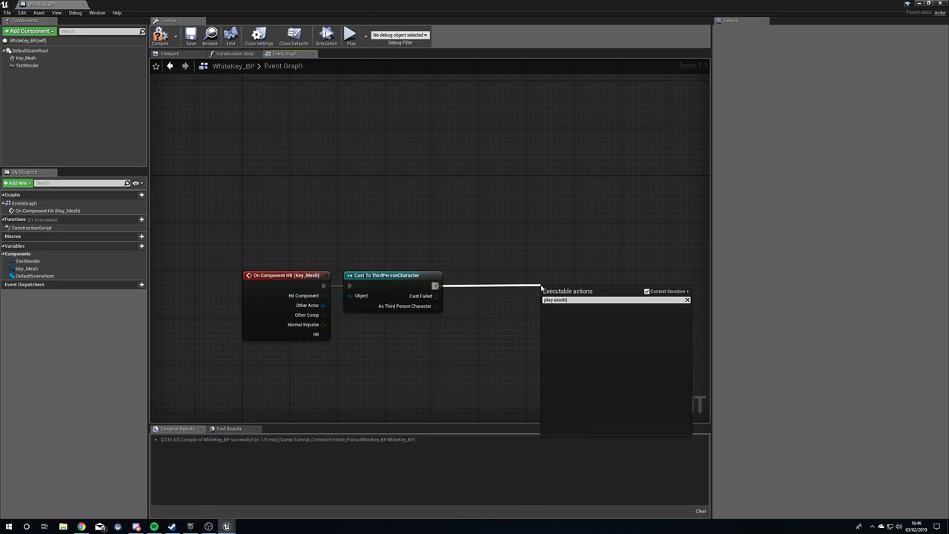
type("n")
key("Return")
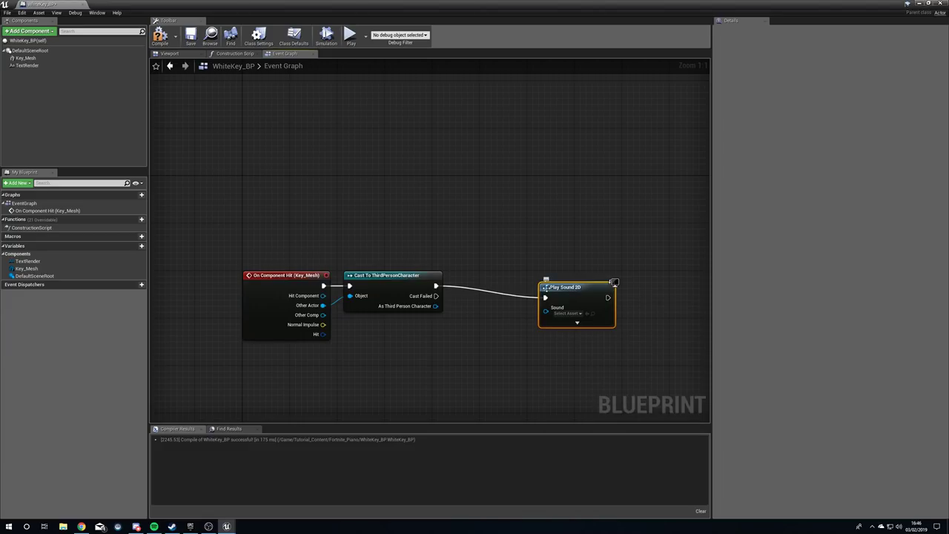
left_click_drag(529, 285, 523, 280)
Step: Promote the Sound input of Play Sound 2D to a variable and arrange its node below the execution line
right_click(499, 298)
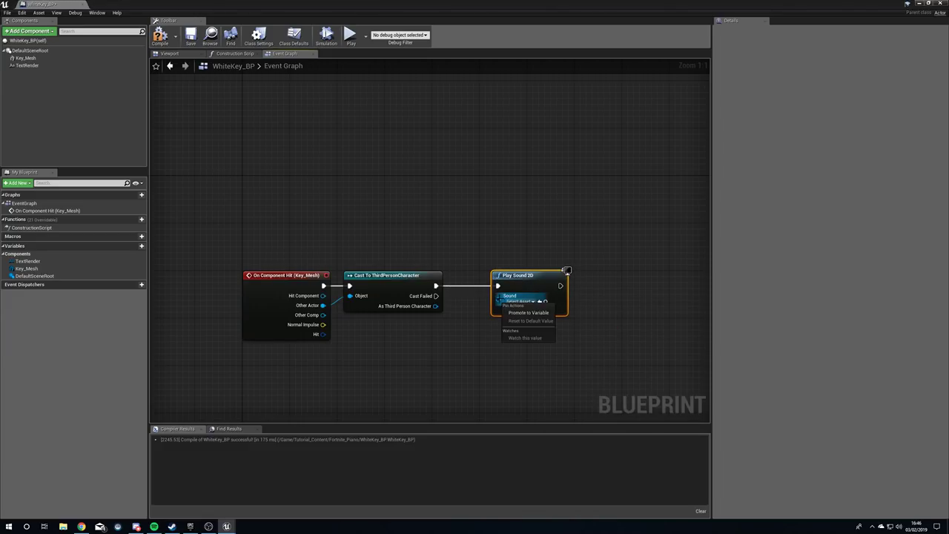
left_click(507, 309)
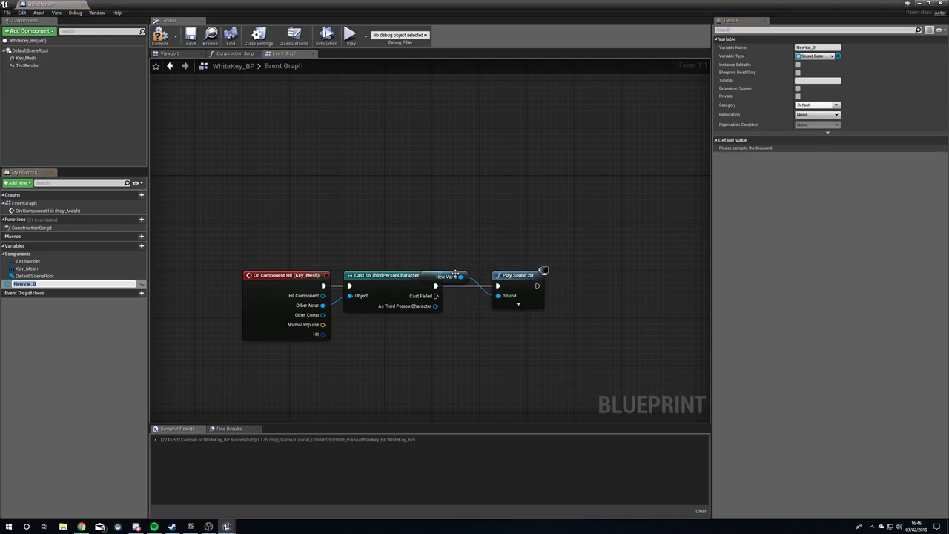
left_click_drag(452, 273, 434, 329)
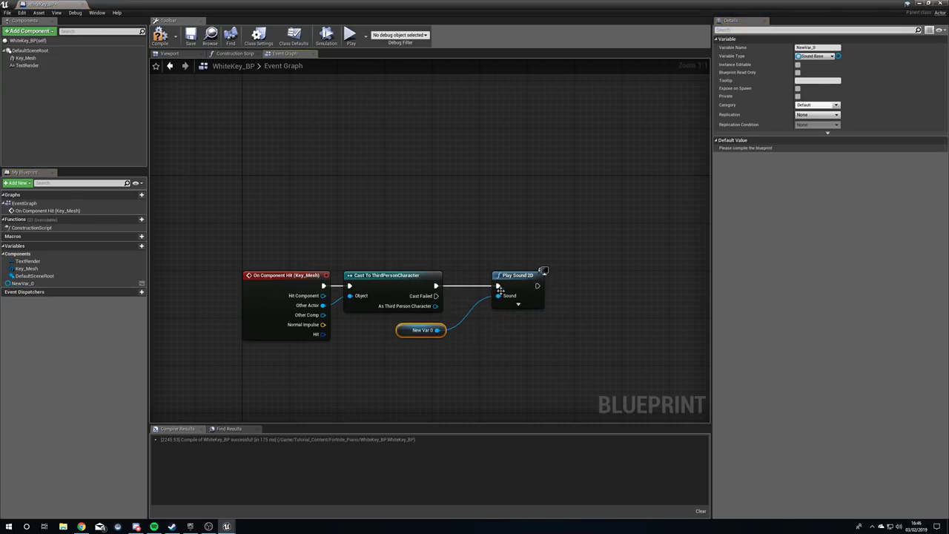
left_click_drag(519, 282, 507, 282)
left_click(404, 328)
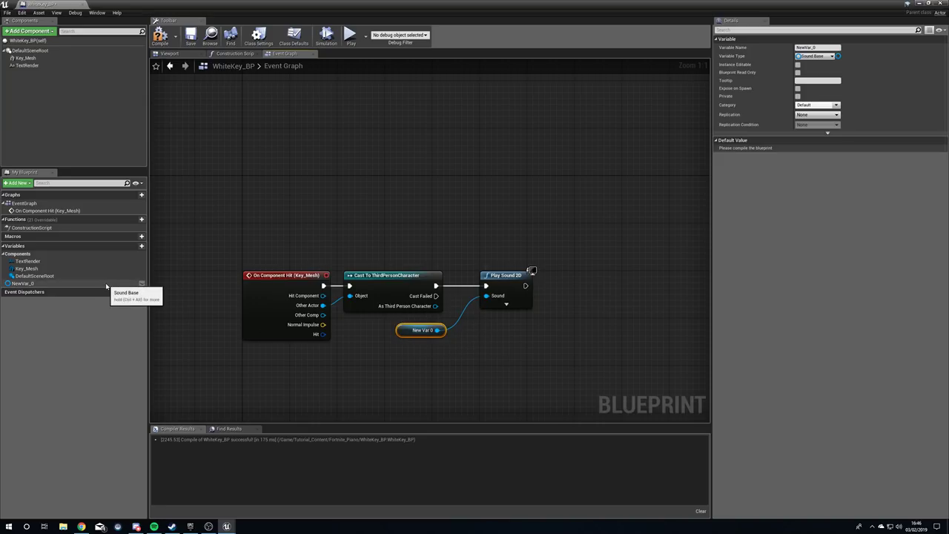
Step: Rename the new sound variable to Note
left_click_drag(822, 48, 762, 49)
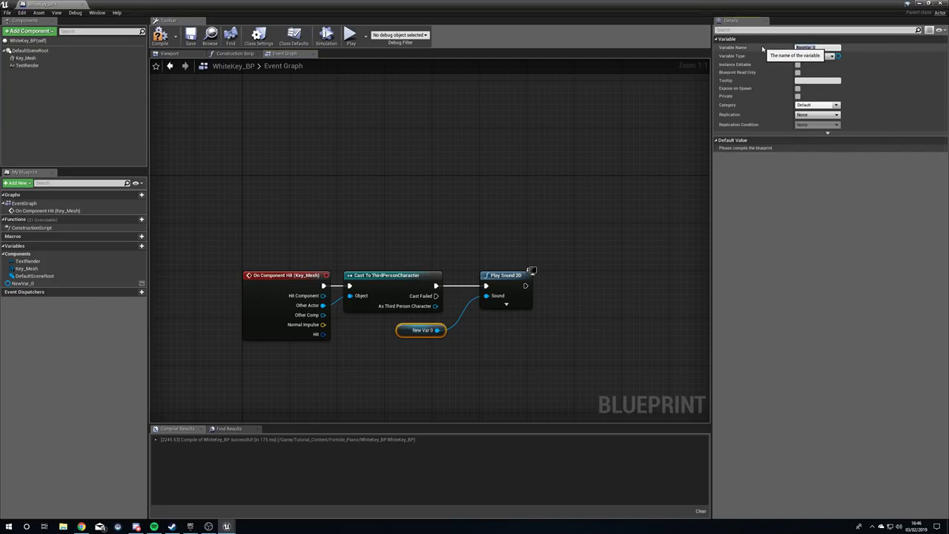
type("Note")
key("Return")
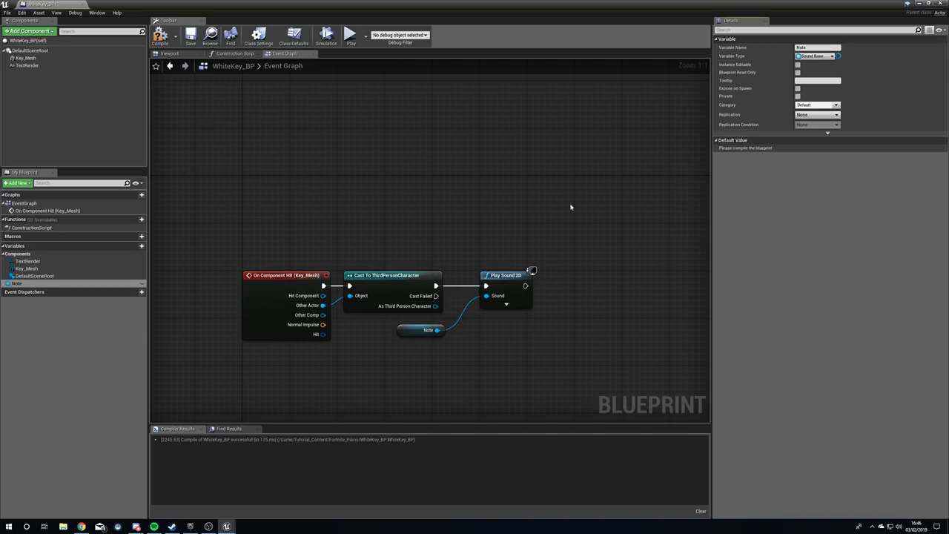
Step: Make the Note variable instance editable and compile the Blueprint
left_click(75, 283)
key("F2")
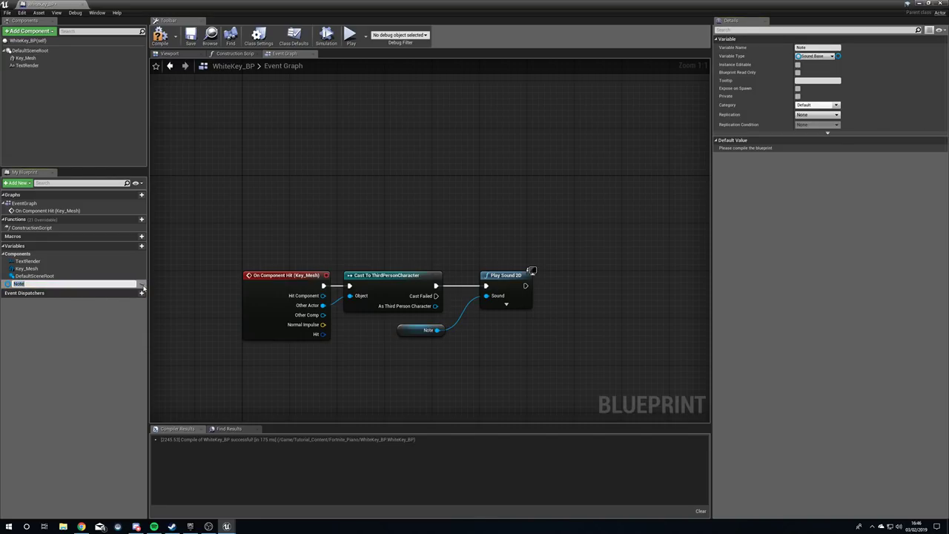
key("Return")
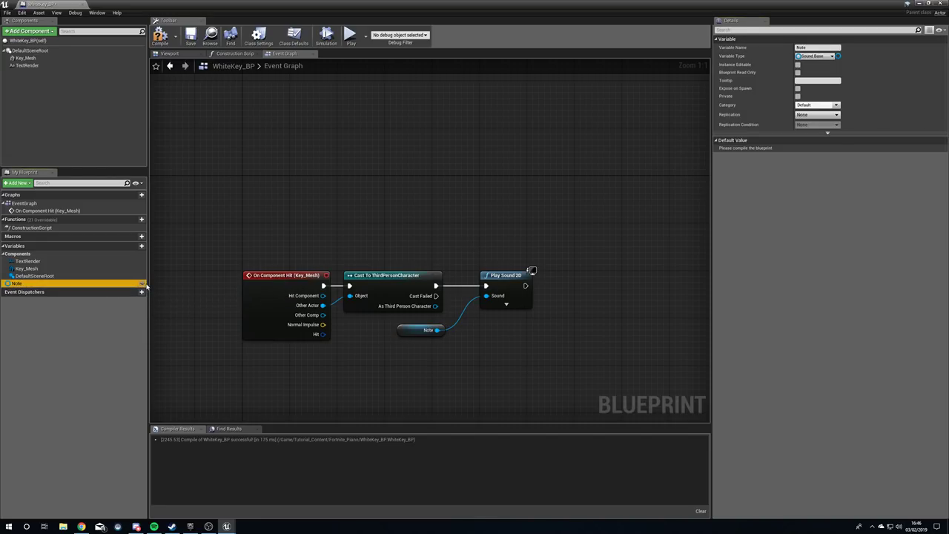
left_click(142, 284)
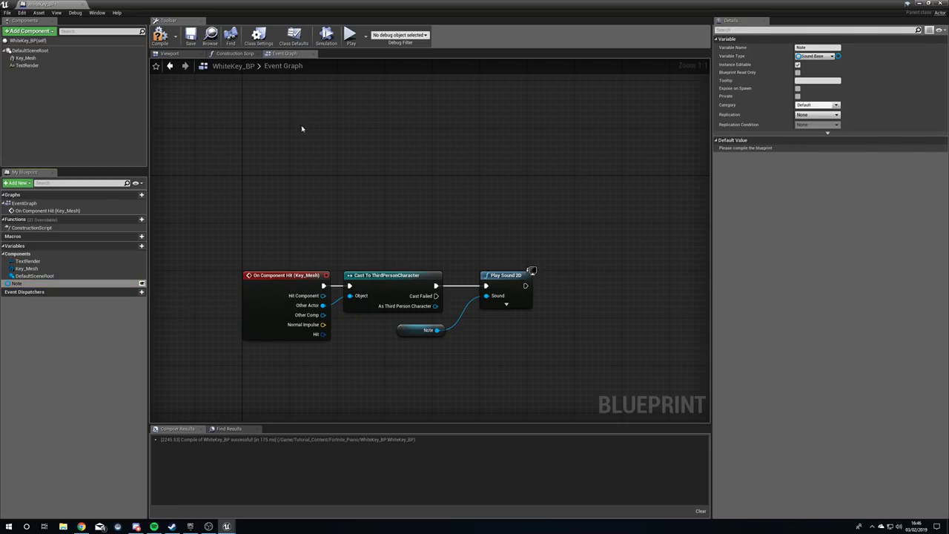
left_click(162, 36)
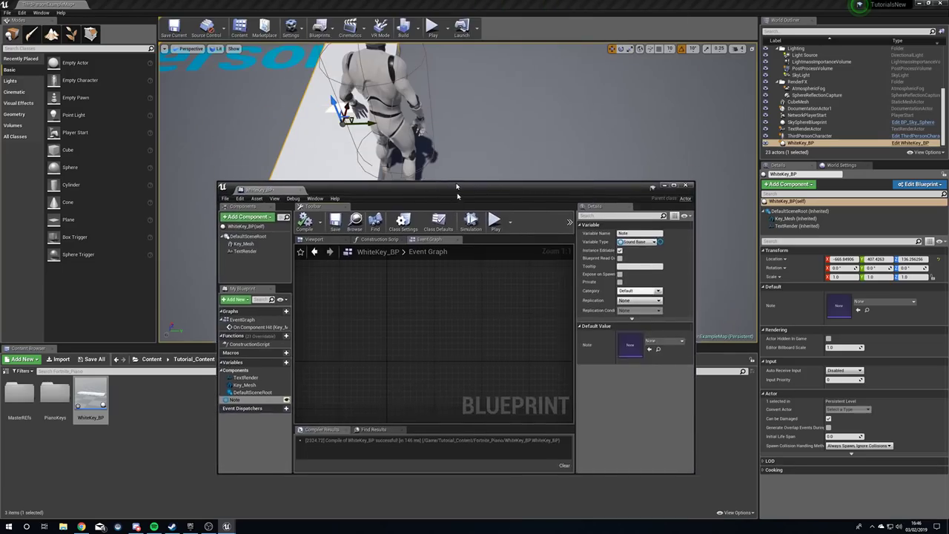